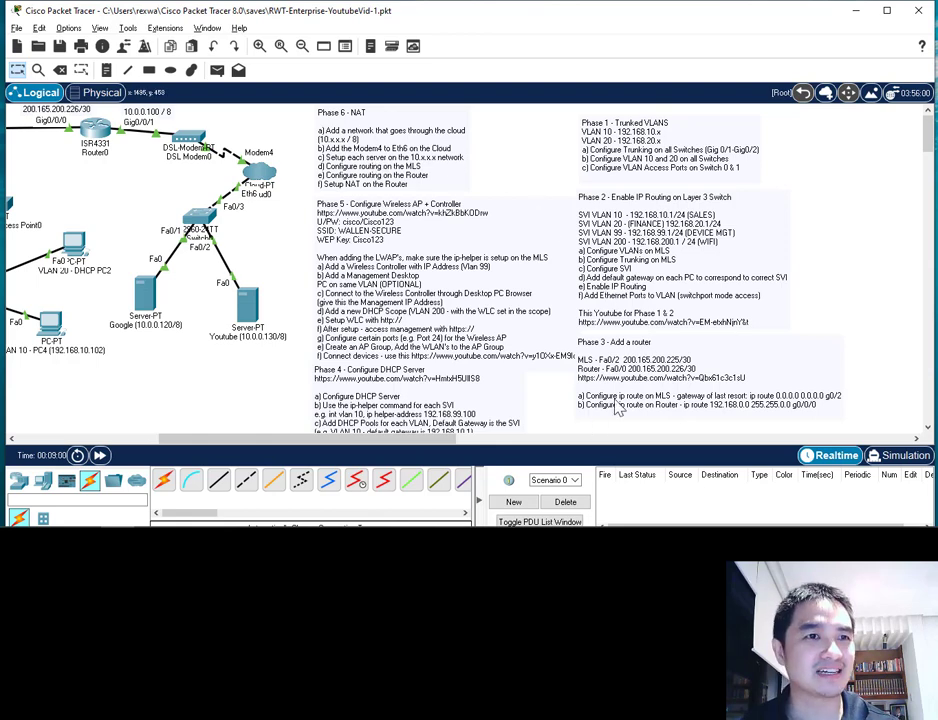
Move the Phase 1, Phase 2 and Phase 3 notes farther right on the workspace to free room for the other notes
{"action": "double_click", "coordinate": [614, 343]}
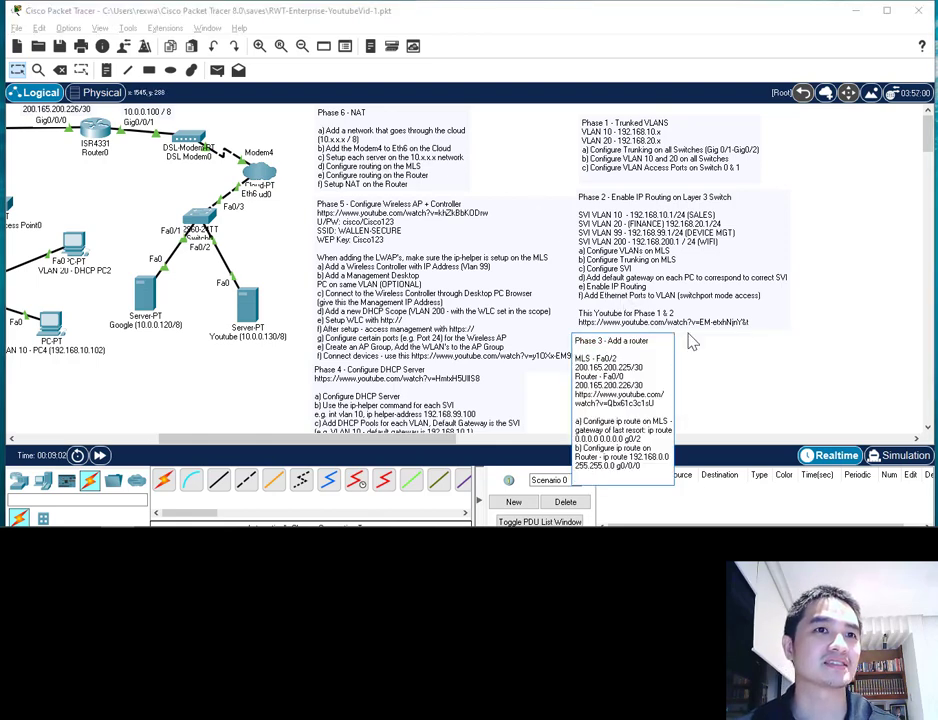
{"action": "left_click", "coordinate": [785, 343]}
{"action": "left_click_drag", "start_coordinate": [618, 137], "coordinate": [624, 136]}
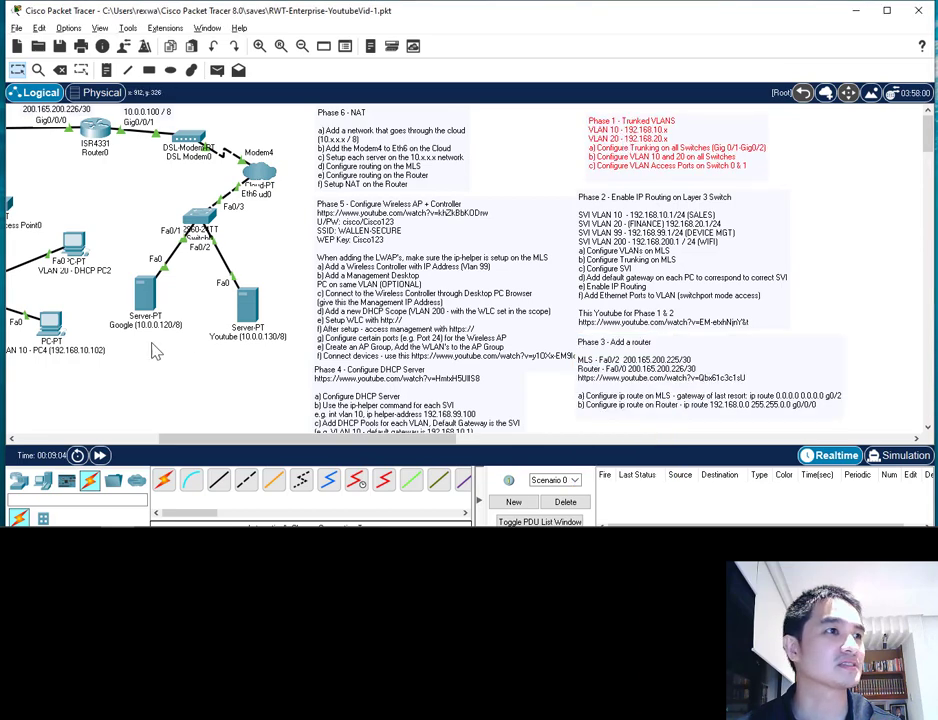
{"action": "left_click_drag", "start_coordinate": [226, 440], "coordinate": [387, 440]}
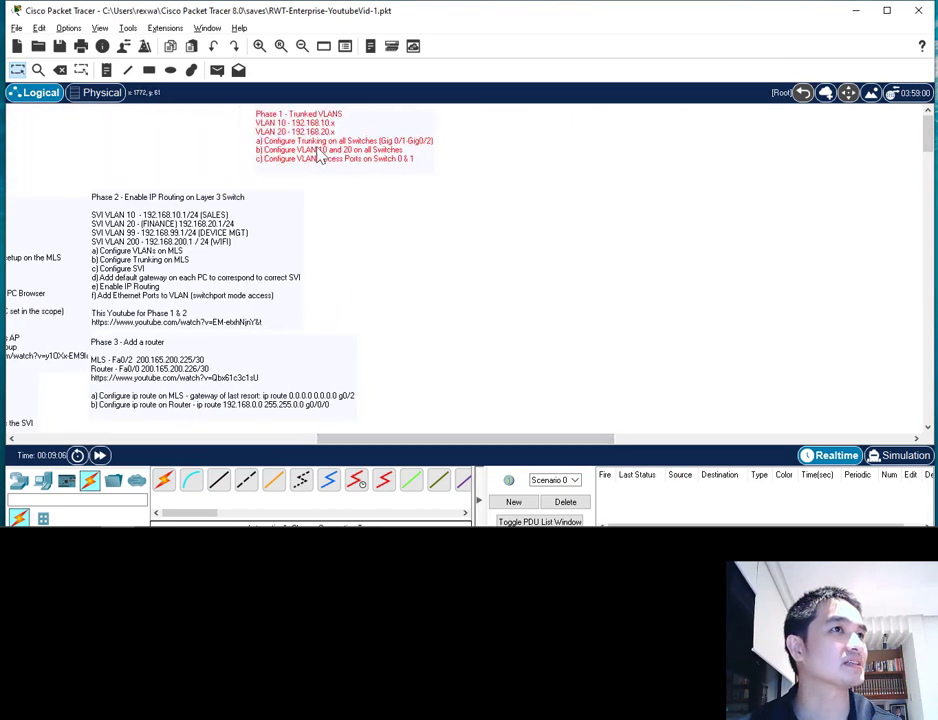
{"action": "left_click_drag", "start_coordinate": [320, 157], "coordinate": [394, 157]}
{"action": "left_click_drag", "start_coordinate": [234, 239], "coordinate": [472, 235]}
{"action": "left_click_drag", "start_coordinate": [295, 386], "coordinate": [489, 395]}
Move the Phase 6, Phase 5 and Phase 4 notes to the right, stacking them beside the Phase 1 to 3 notes
{"action": "left_click_drag", "start_coordinate": [463, 452], "coordinate": [346, 444]}
{"action": "left_click_drag", "start_coordinate": [185, 180], "coordinate": [542, 193]}
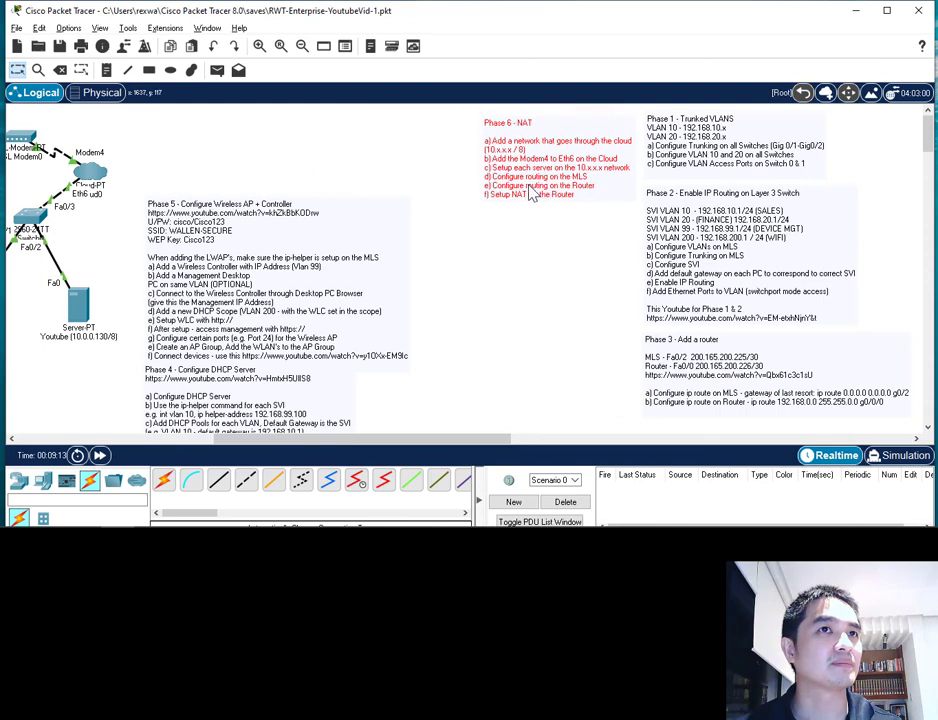
{"action": "left_click_drag", "start_coordinate": [175, 251], "coordinate": [395, 261]}
{"action": "scroll", "coordinate": [297, 337], "scroll_direction": "down", "scroll_amount": 1}
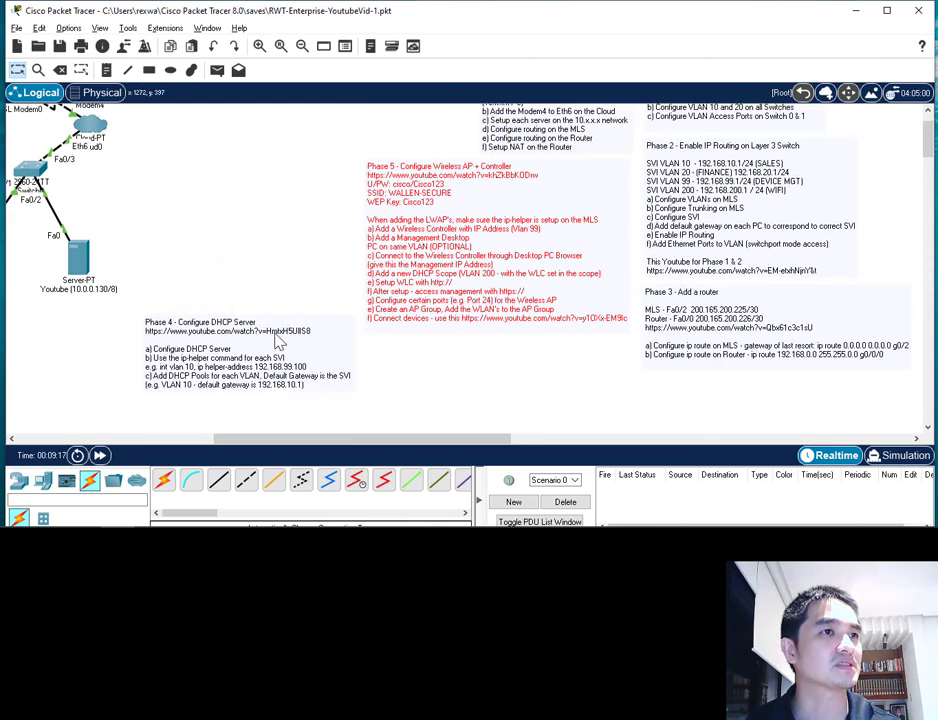
{"action": "left_click_drag", "start_coordinate": [276, 346], "coordinate": [551, 372]}
{"action": "scroll", "coordinate": [160, 290], "scroll_direction": "up", "scroll_amount": 1}
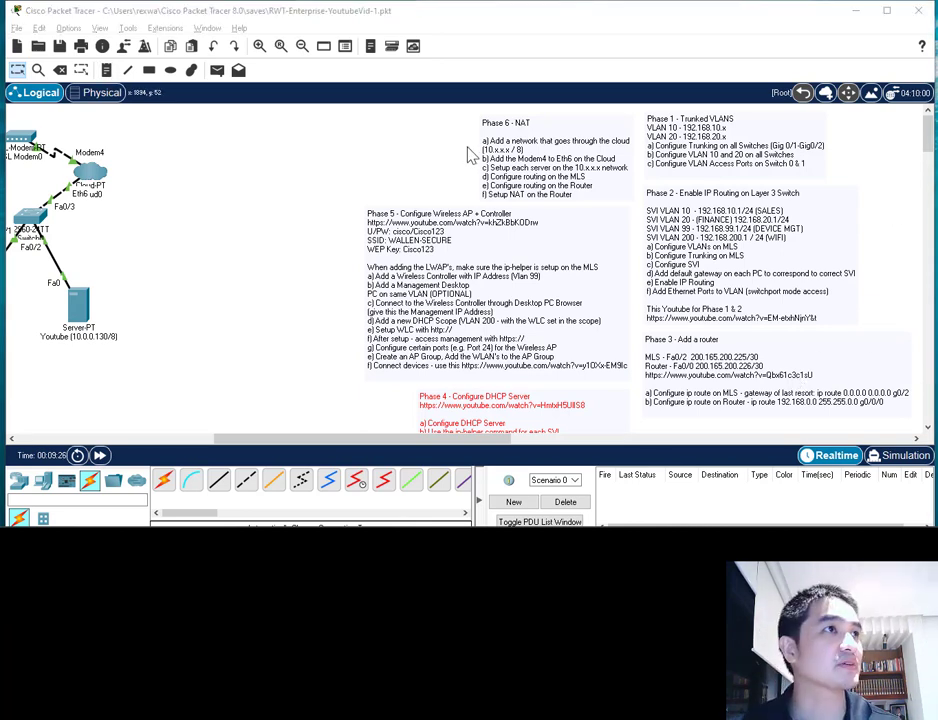
Add a "Phase 7 - DNS & Web Server" note near the cloud, listing tasks from enabling HTTP on the Google Server (10.0.0.120) to opening a browser
{"action": "left_click", "coordinate": [180, 110]}
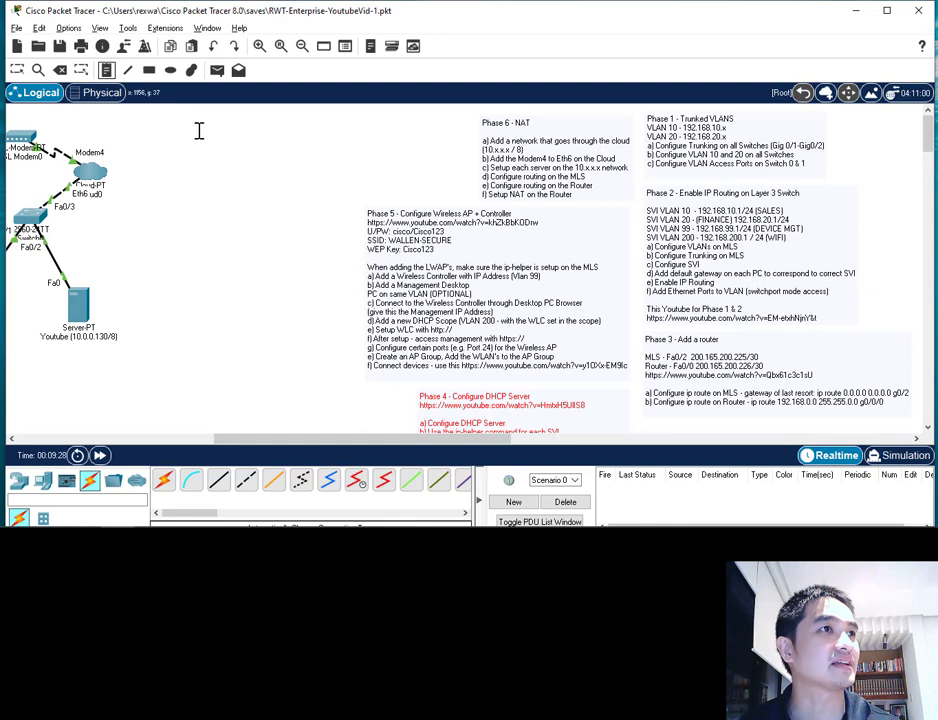
{"action": "left_click", "coordinate": [199, 131]}
{"action": "type", "text": "Phase 7 - DNS & Web Server  a) Enable the Web Server (HTTP) on the Google Server (10.0.0.120) b) Edit index.html c) Add a DNS Server (192.168.99.102) d) Set the DNS Server on the DHCP e) Set the DNS Server on a statically configured PC f) Open a browser"}
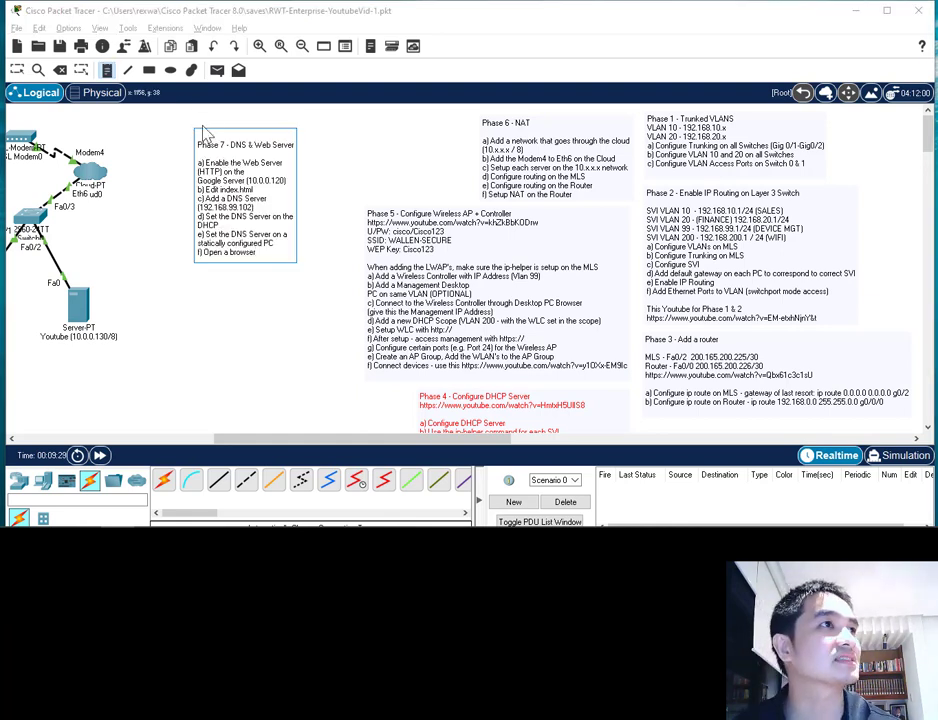
{"action": "left_click", "coordinate": [17, 69]}
{"action": "left_click", "coordinate": [230, 170]}
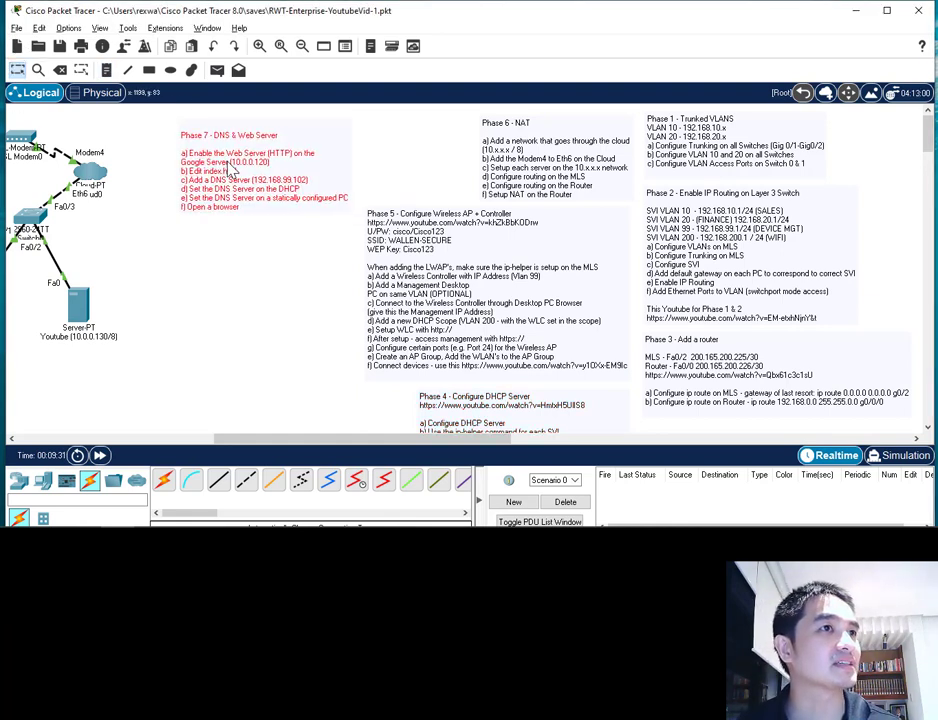
{"action": "left_click_drag", "start_coordinate": [230, 170], "coordinate": [237, 173]}
Shift the Phase 6 and Phase 4 notes left to align with the Phase 5 note, and nudge the Phase 7 note slightly upward
{"action": "left_click_drag", "start_coordinate": [539, 175], "coordinate": [441, 182]}
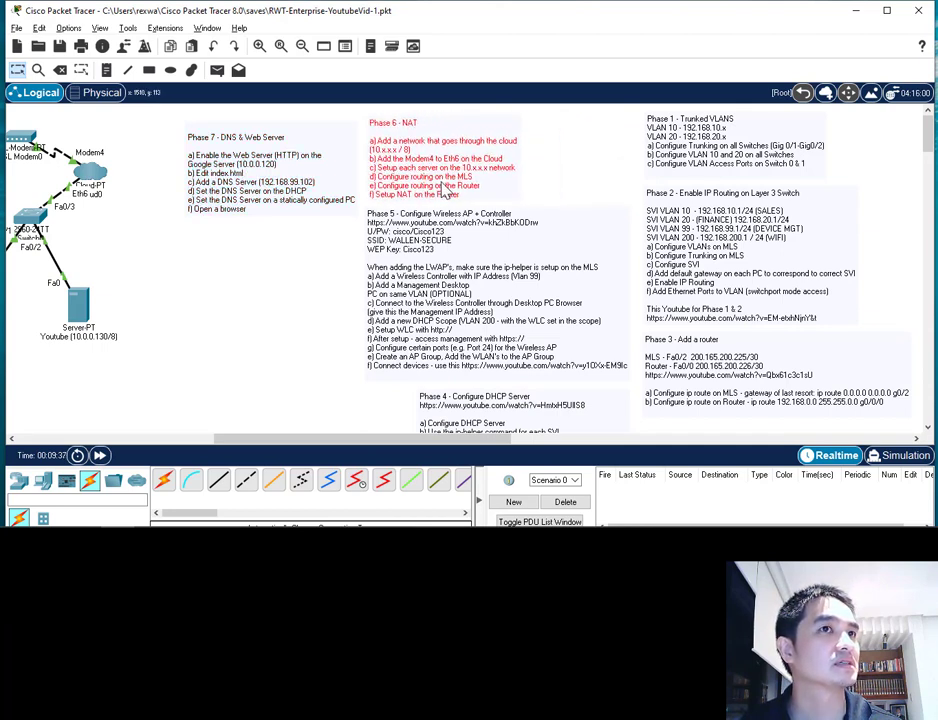
{"action": "scroll", "coordinate": [477, 249], "scroll_direction": "down", "scroll_amount": 1}
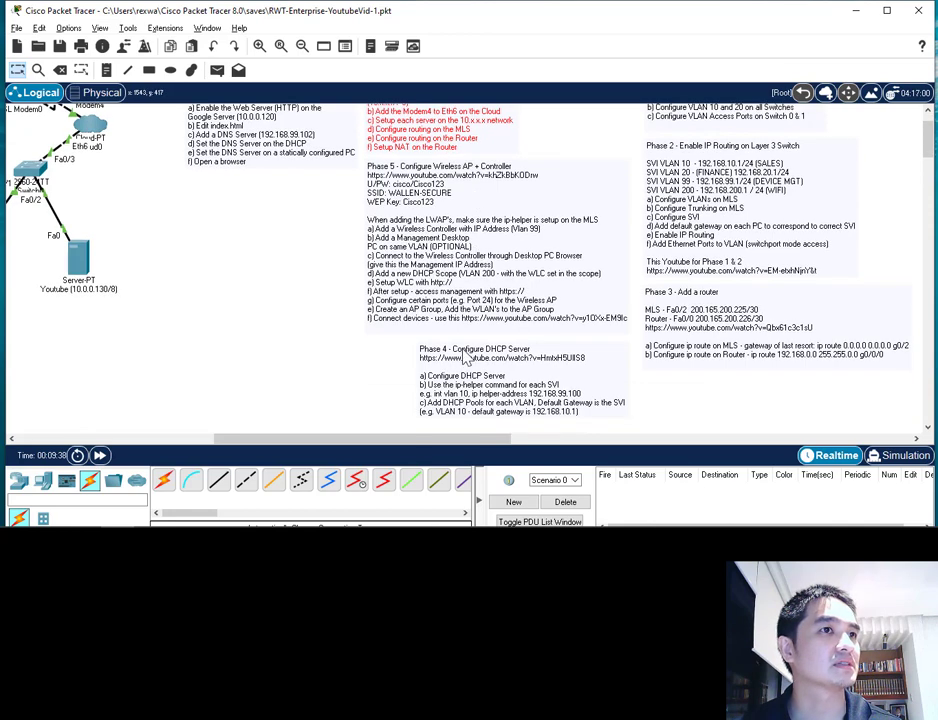
{"action": "left_click_drag", "start_coordinate": [464, 357], "coordinate": [413, 357]}
{"action": "scroll", "coordinate": [362, 320], "scroll_direction": "up", "scroll_amount": 1}
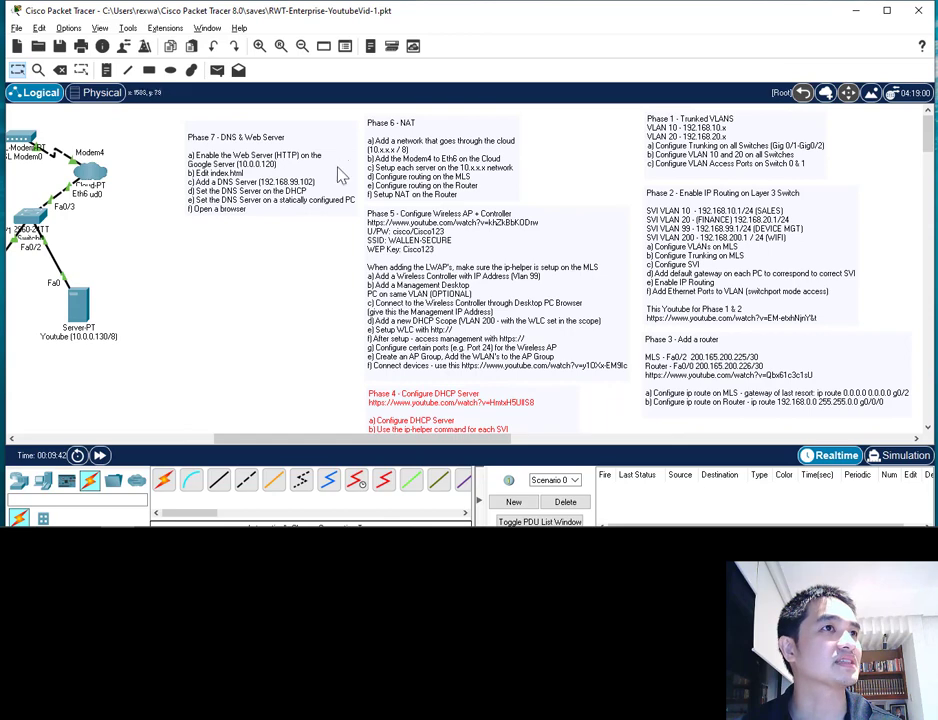
{"action": "left_click_drag", "start_coordinate": [286, 166], "coordinate": [285, 161]}
{"action": "double_click", "coordinate": [282, 218]}
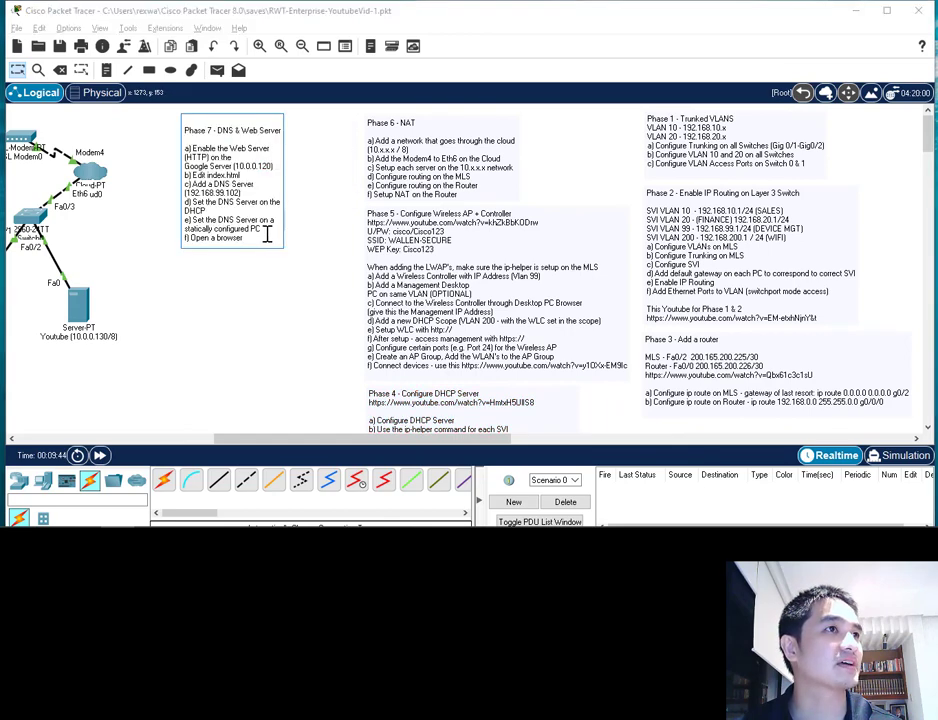
{"action": "left_click", "coordinate": [305, 320]}
{"action": "left_click_drag", "start_coordinate": [293, 439], "coordinate": [211, 439]}
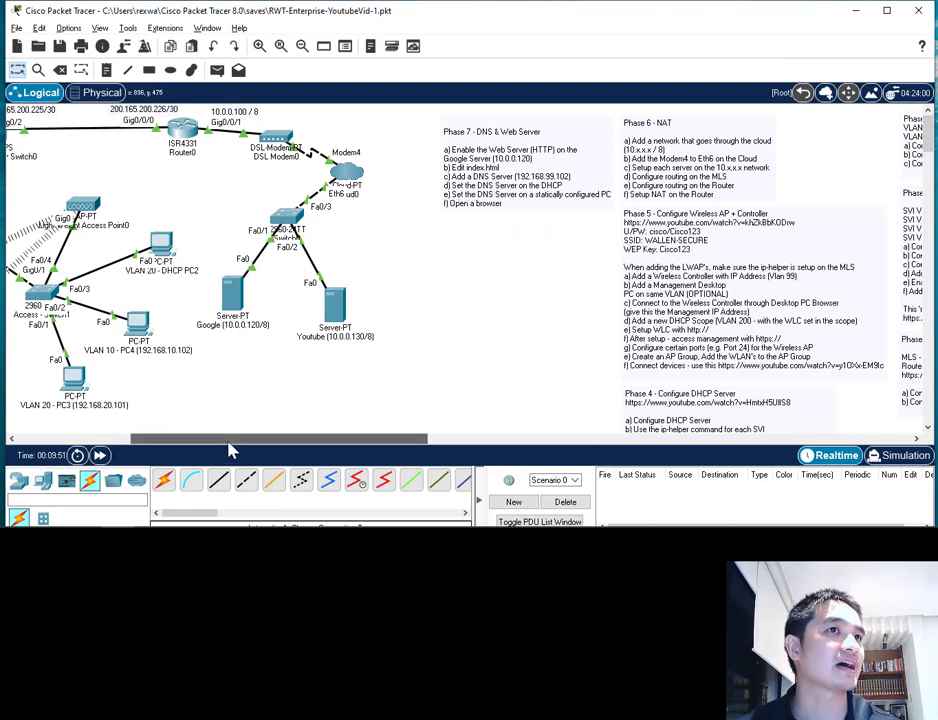
{"action": "left_click_drag", "start_coordinate": [232, 439], "coordinate": [115, 400]}
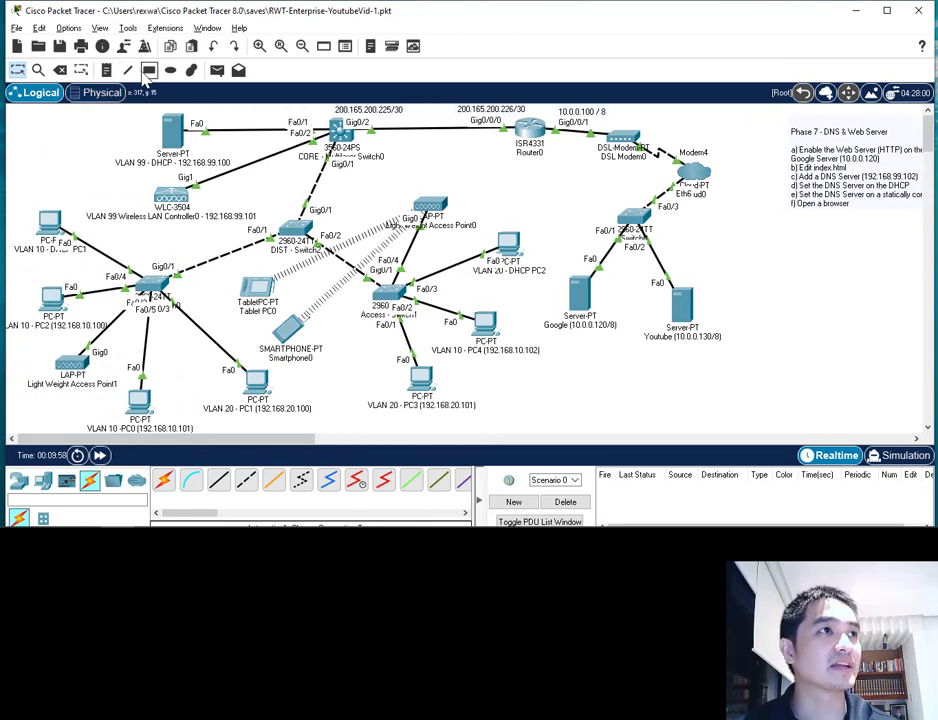
{"action": "left_click", "coordinate": [170, 70]}
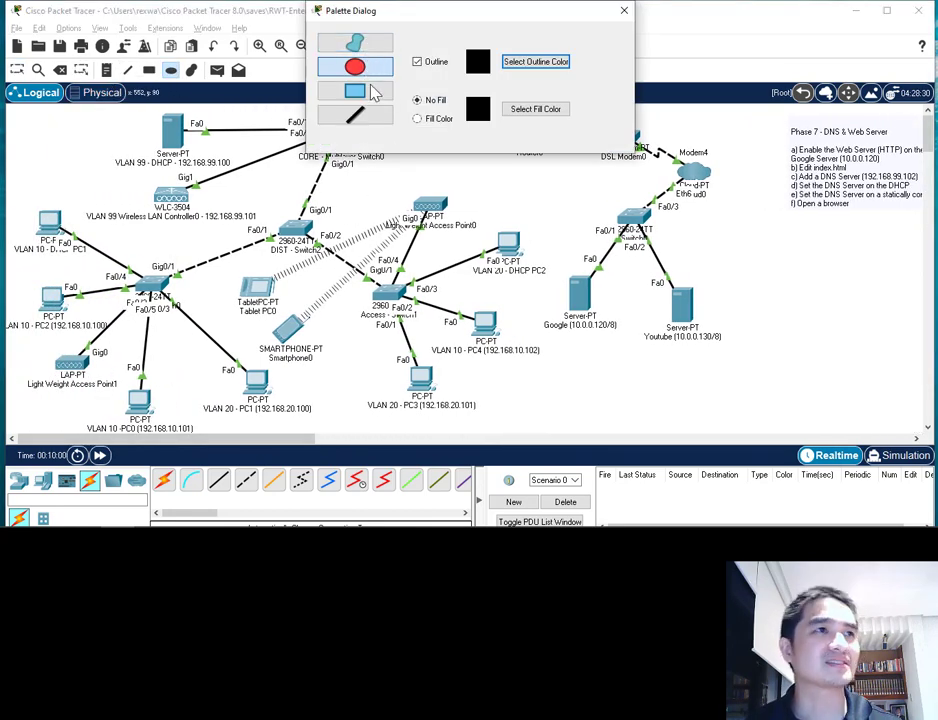
{"action": "left_click", "coordinate": [625, 11]}
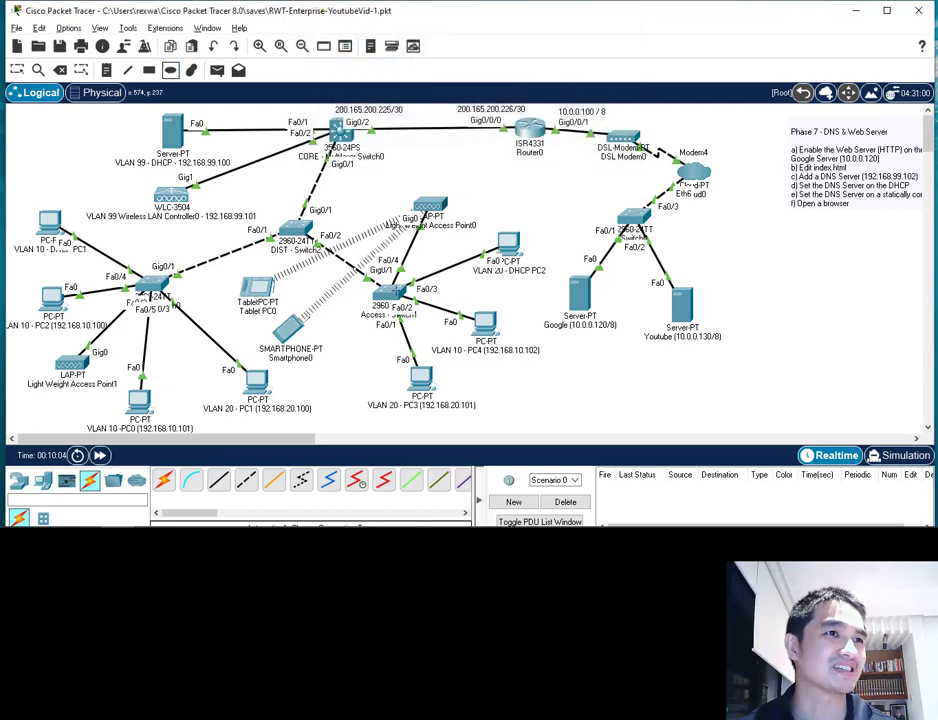
{"action": "mouse_move", "coordinate": [350, 180]}
{"action": "left_mouse_down"}
{"action": "mouse_move", "coordinate": [410, 215]}
{"action": "mouse_move", "coordinate": [505, 330]}
{"action": "mouse_move", "coordinate": [484, 319]}
{"action": "mouse_move", "coordinate": [498, 317]}
{"action": "mouse_move", "coordinate": [447, 218]}
{"action": "mouse_move", "coordinate": [480, 334]}
{"action": "mouse_move", "coordinate": [416, 185]}
{"action": "left_mouse_up"}
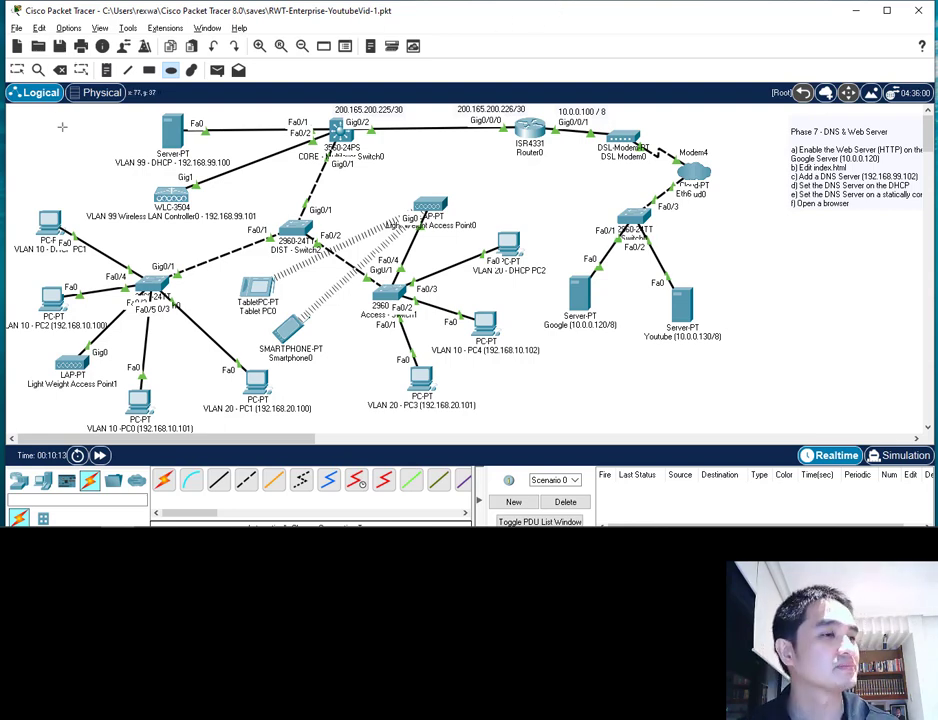
{"action": "left_click", "coordinate": [18, 481]}
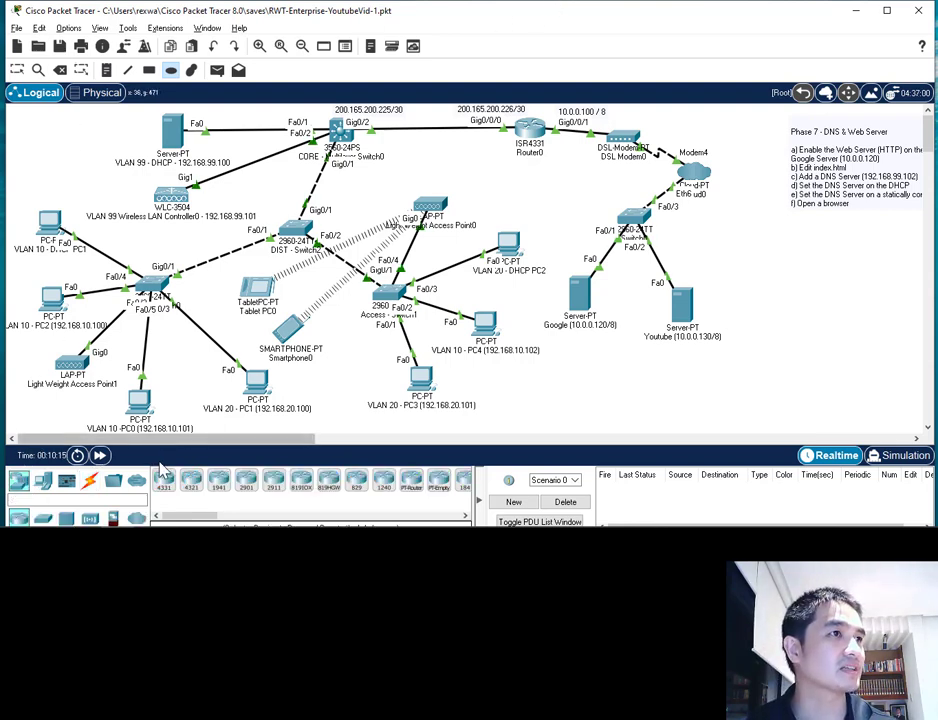
{"action": "left_click", "coordinate": [17, 70]}
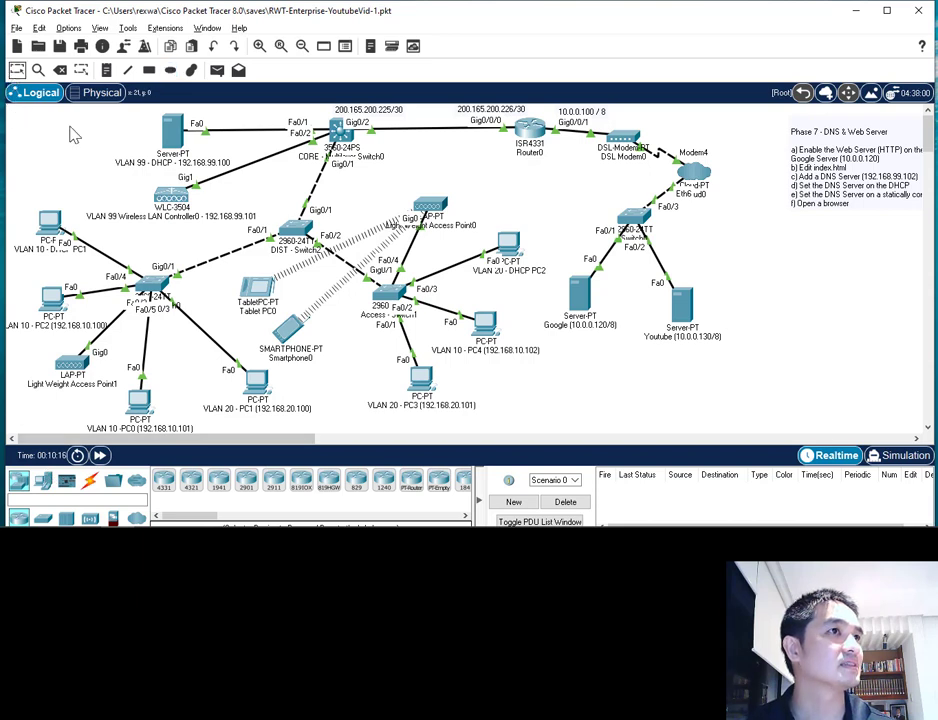
Rearrange the VLAN 99 devices, placing the wireless LAN controller at the top and the DHCP server below it to the left
{"action": "left_click_drag", "start_coordinate": [157, 205], "coordinate": [178, 118]}
{"action": "left_click_drag", "start_coordinate": [172, 145], "coordinate": [46, 146]}
{"action": "mouse_move", "coordinate": [184, 109]}
{"action": "left_mouse_down"}
{"action": "mouse_move", "coordinate": [206, 108]}
{"action": "mouse_move", "coordinate": [155, 110]}
{"action": "mouse_move", "coordinate": [190, 112]}
{"action": "mouse_move", "coordinate": [174, 114]}
{"action": "left_mouse_up"}
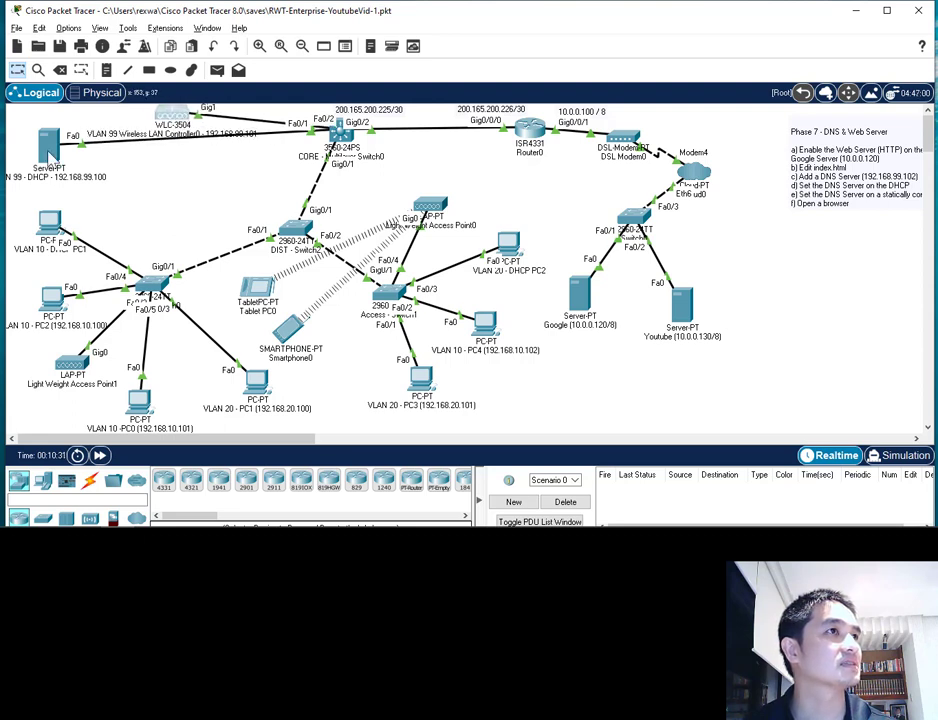
{"action": "left_click_drag", "start_coordinate": [49, 158], "coordinate": [81, 173]}
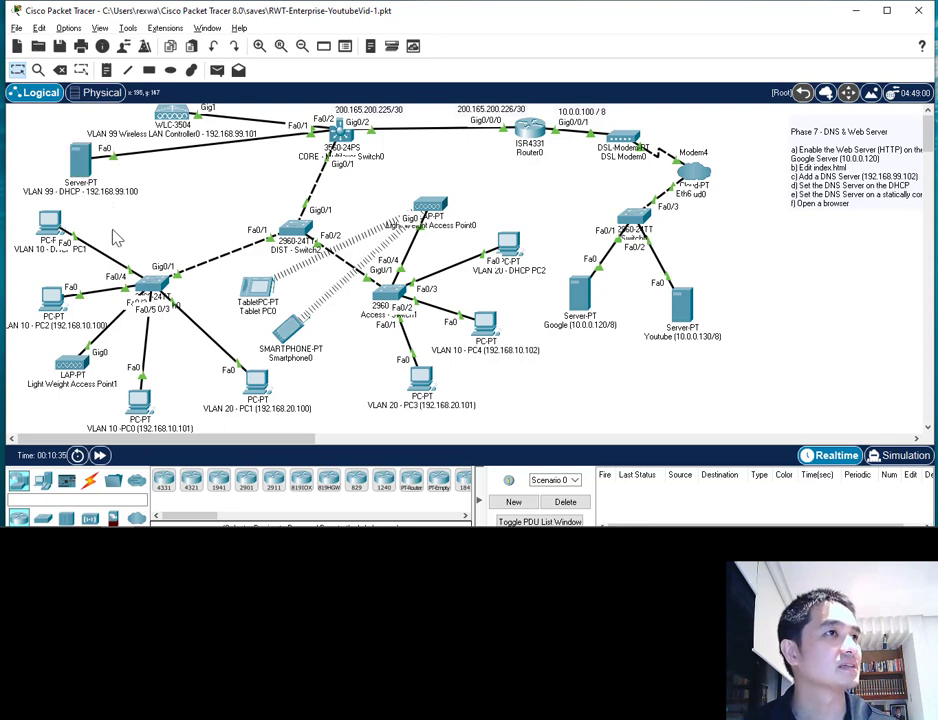
Place a new Server-PT end device below and to the right of the DHCP server
{"action": "left_click", "coordinate": [42, 481]}
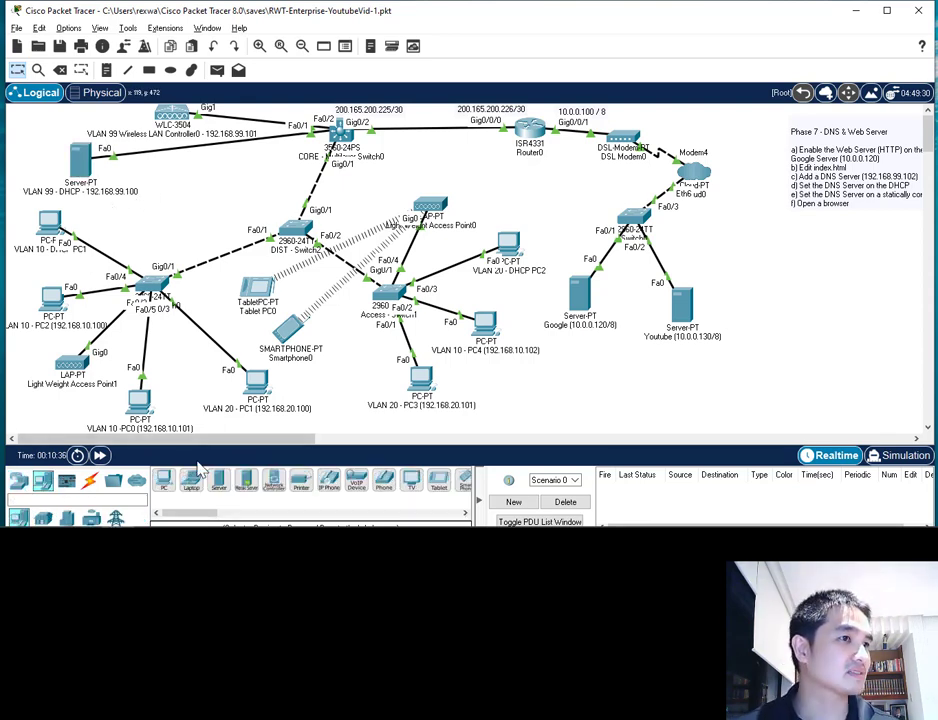
{"action": "left_click", "coordinate": [218, 481]}
{"action": "left_click", "coordinate": [174, 205]}
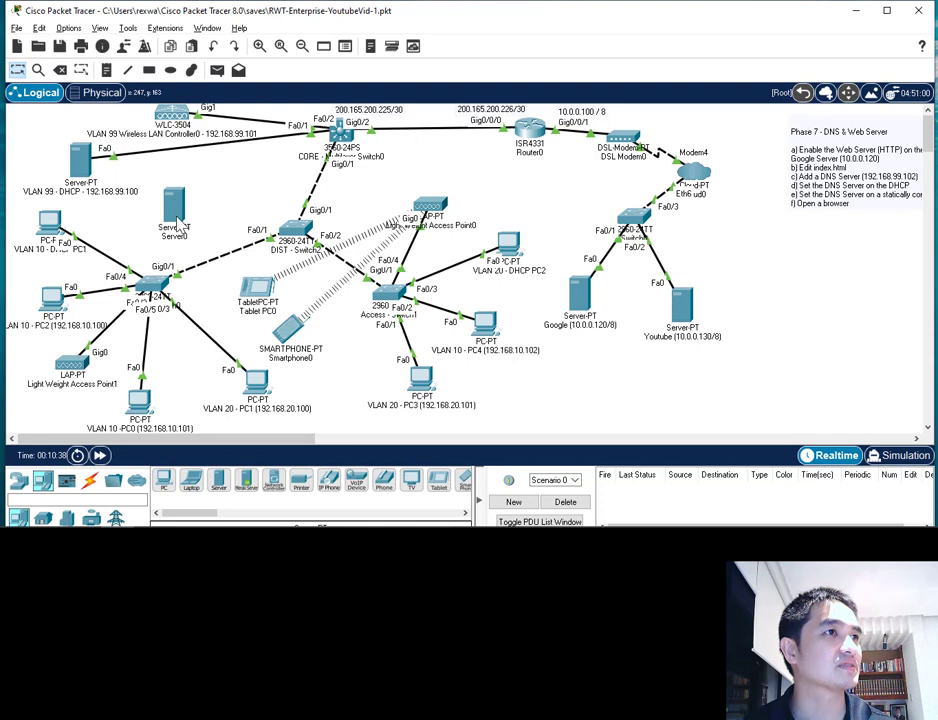
{"action": "left_click_drag", "start_coordinate": [178, 224], "coordinate": [175, 219]}
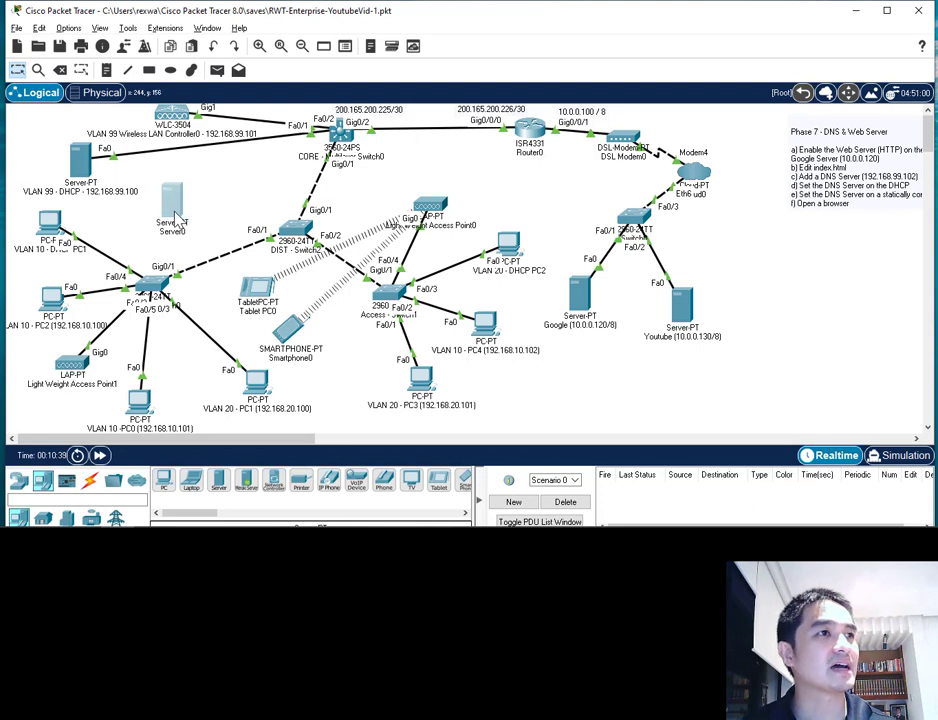
Cable the new server to the core multilayer switch using an automatically chosen connection type
{"action": "left_click", "coordinate": [89, 481]}
{"action": "left_click", "coordinate": [166, 484]}
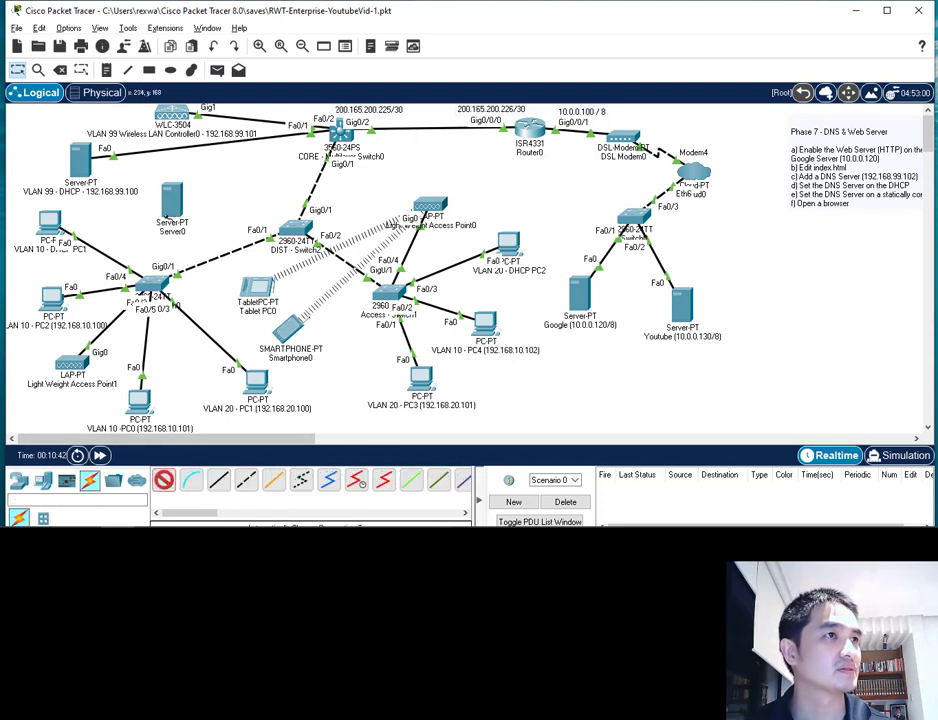
{"action": "left_click", "coordinate": [172, 212]}
{"action": "left_click", "coordinate": [342, 134]}
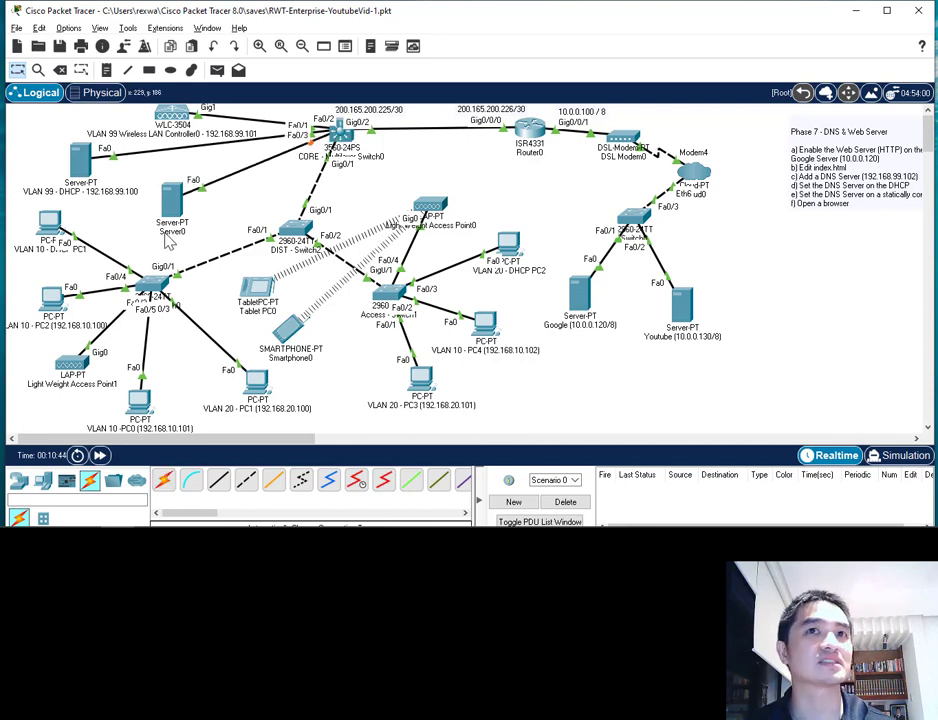
Rename the new server as "VLAN 99 - DNS - 192.168.99.102"
{"action": "mouse_move", "coordinate": [170, 243]}
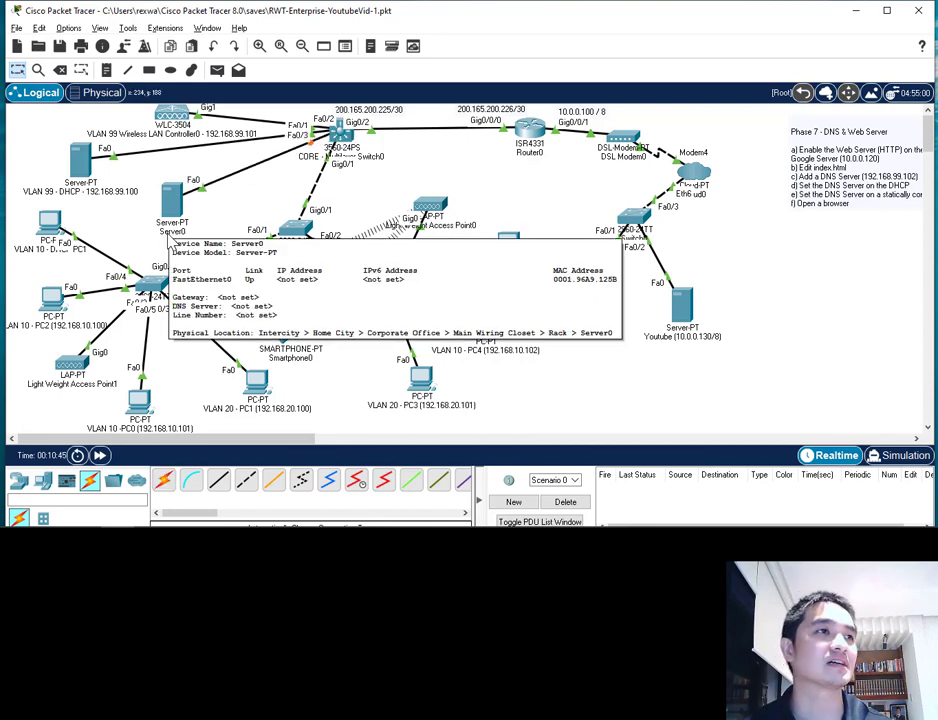
{"action": "left_click", "coordinate": [182, 236]}
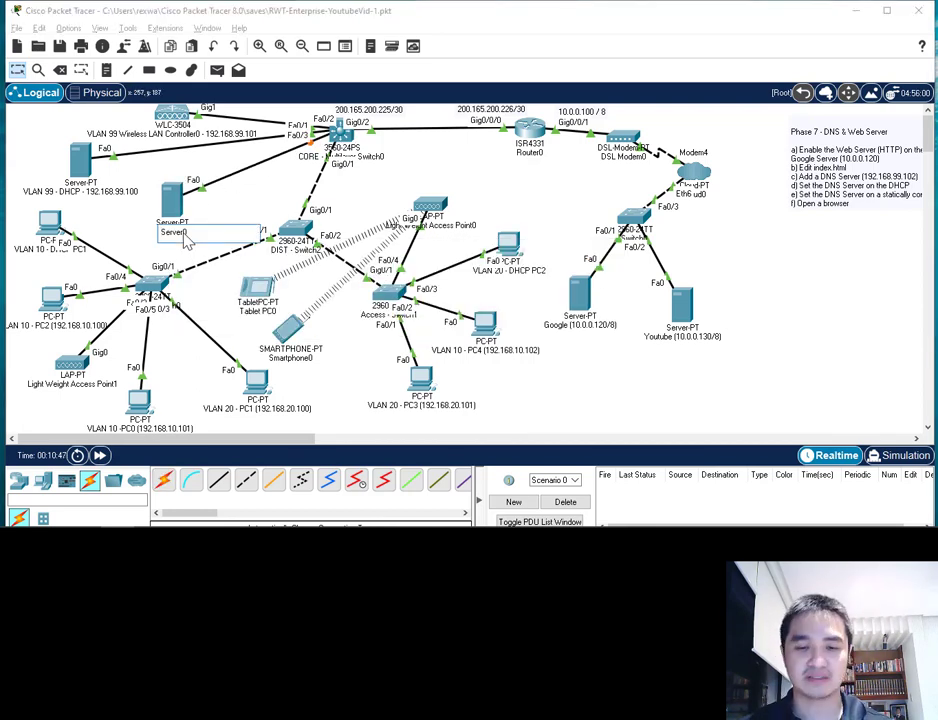
{"action": "double_click", "coordinate": [178, 234]}
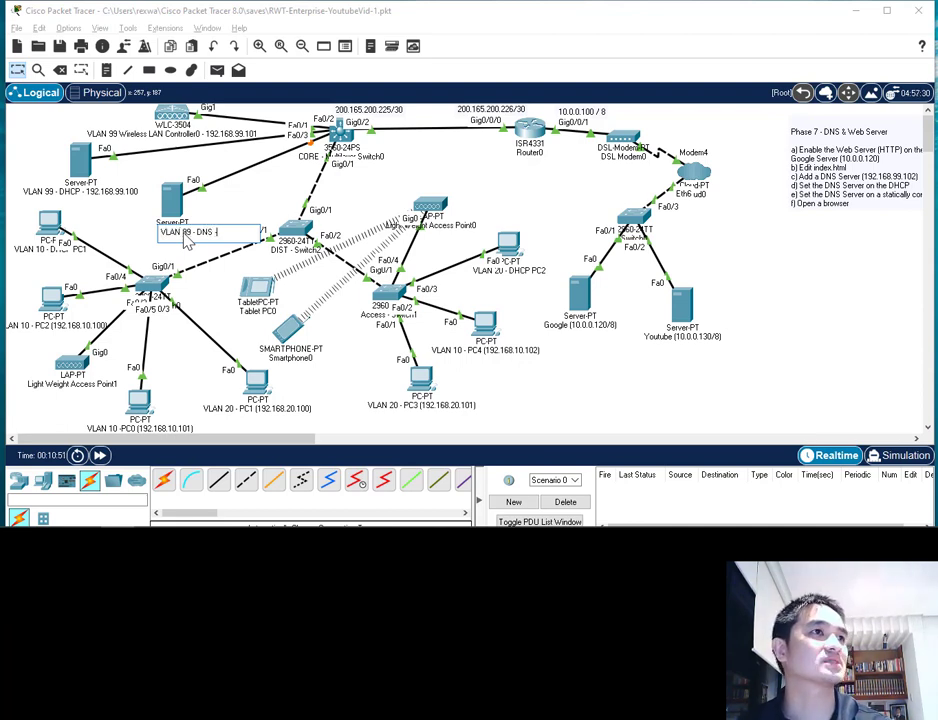
{"action": "type", "text": "VLAN 99 - DNS - 192.168.99.102"}
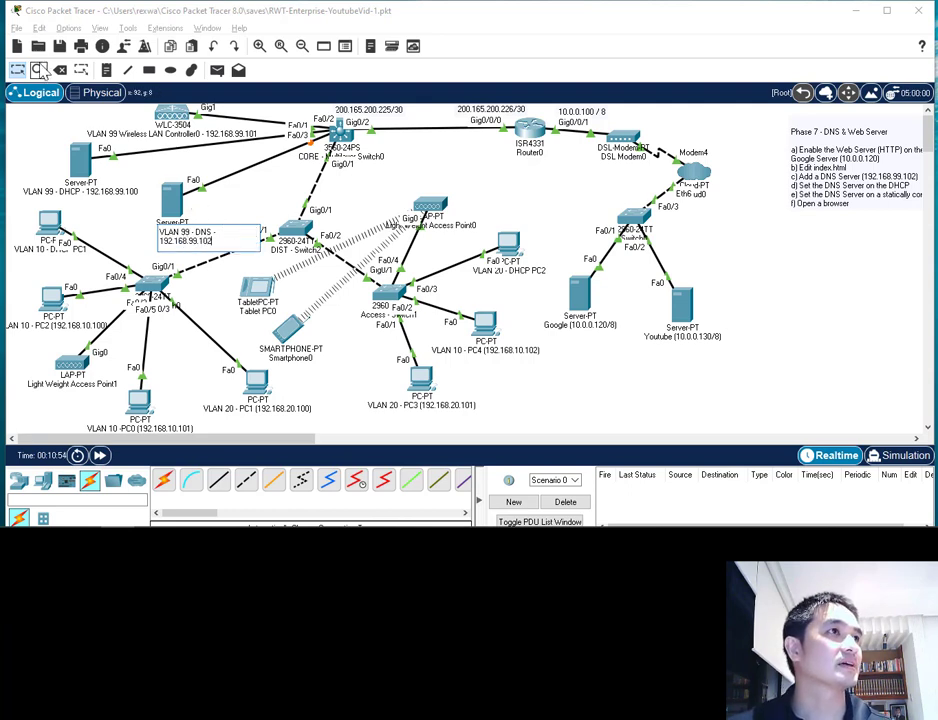
{"action": "left_click", "coordinate": [14, 74]}
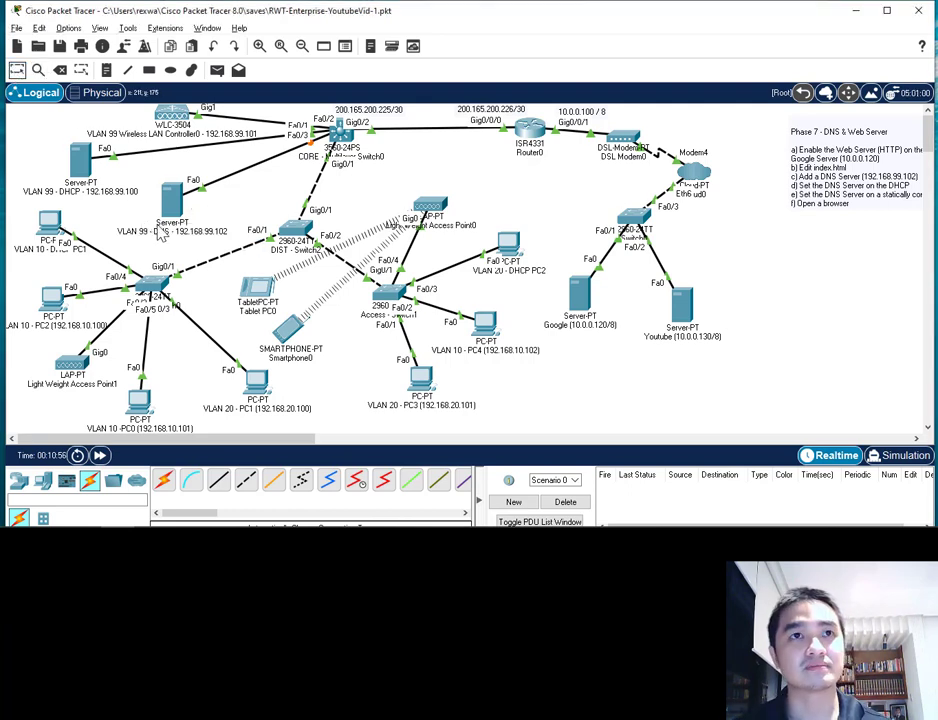
Assign the VLAN 99 DNS server the static IPv4 address 192.168.99.102 with subnet mask 255.255.255.0
{"action": "left_click", "coordinate": [886, 10]}
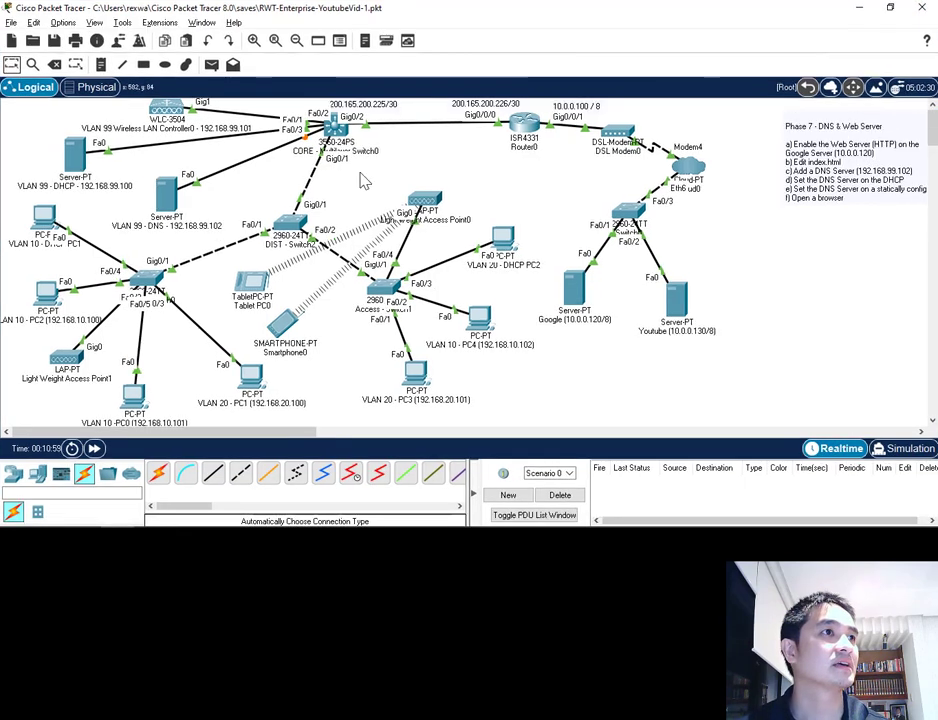
{"action": "left_click", "coordinate": [166, 193]}
{"action": "left_click", "coordinate": [396, 59]}
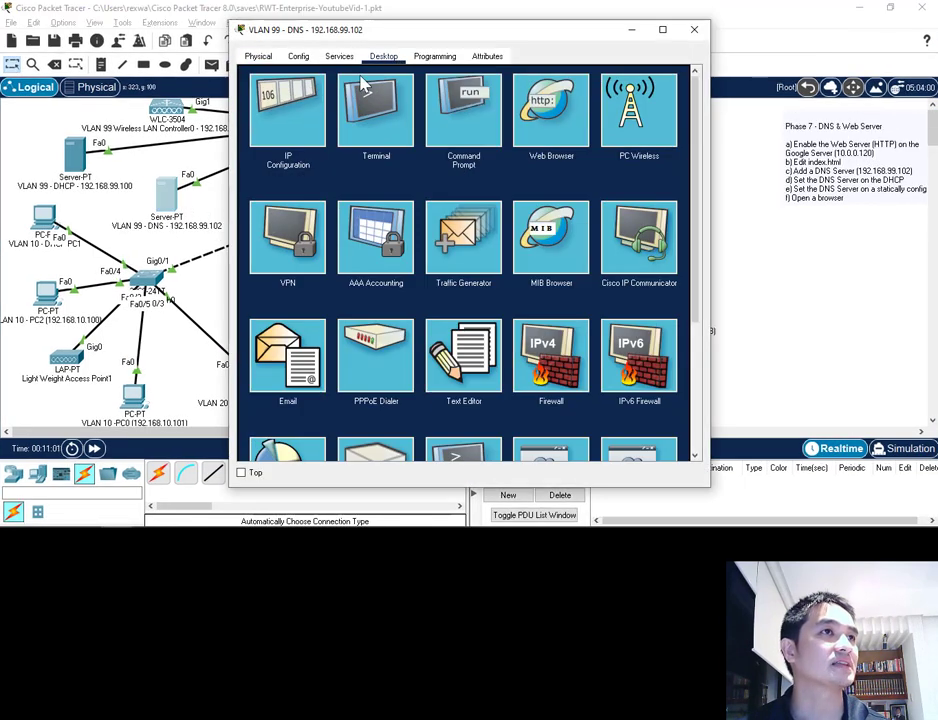
{"action": "left_click", "coordinate": [287, 125]}
{"action": "left_click", "coordinate": [428, 135]}
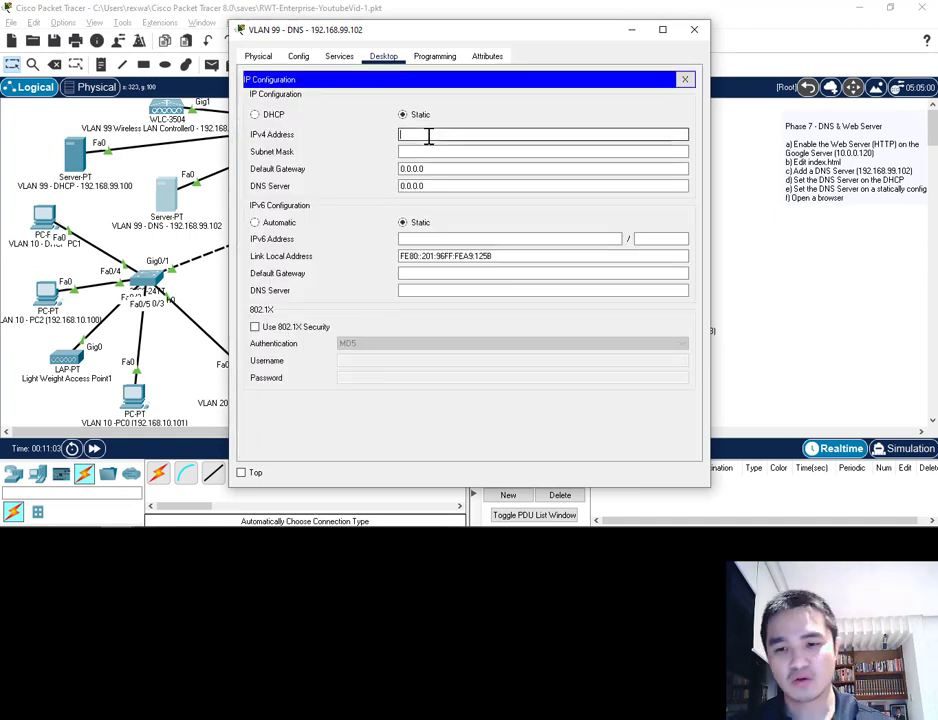
{"action": "type", "text": "192.168.99."}
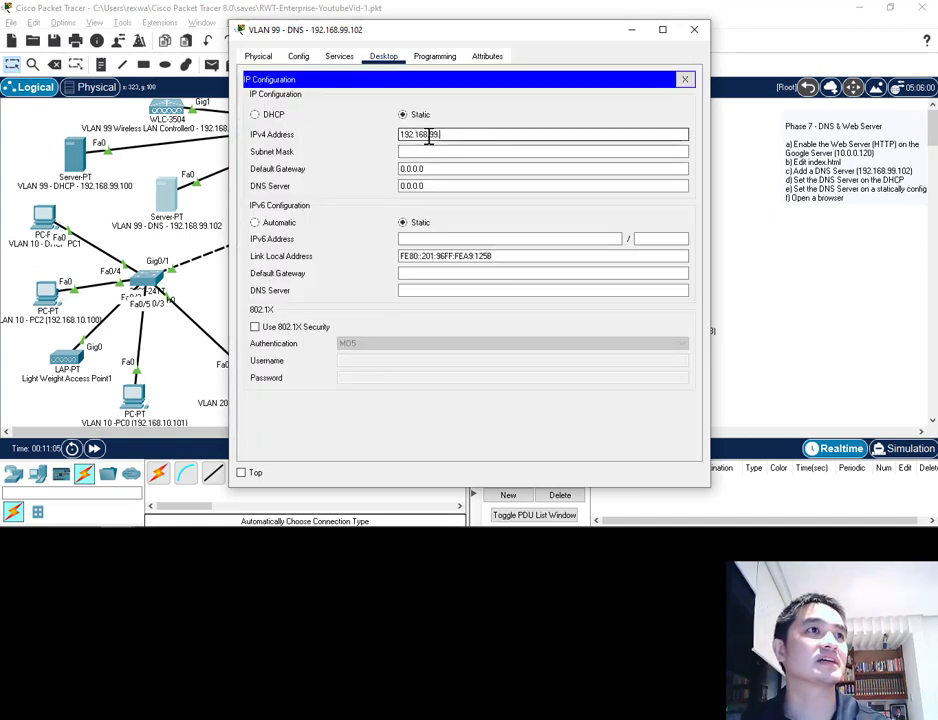
{"action": "type", "text": "102"}
{"action": "key", "text": "Tab"}
Set the DNS server's default gateway to 192.168.99.1 and its DNS server address to 192.168.99.102
{"action": "key", "text": "Tab"}
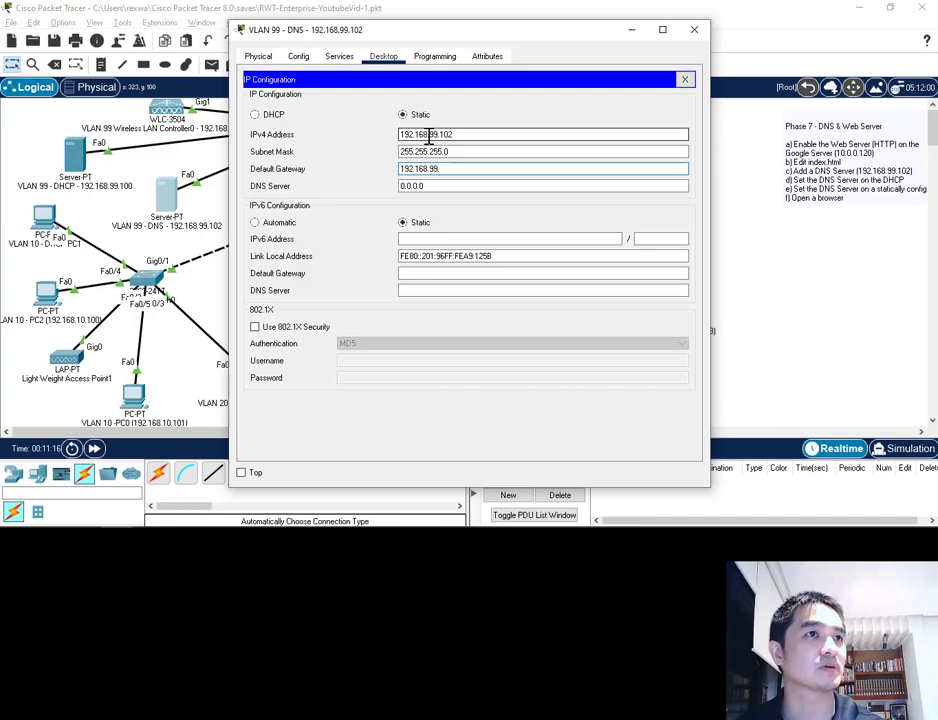
{"action": "key", "text": "Tab"}
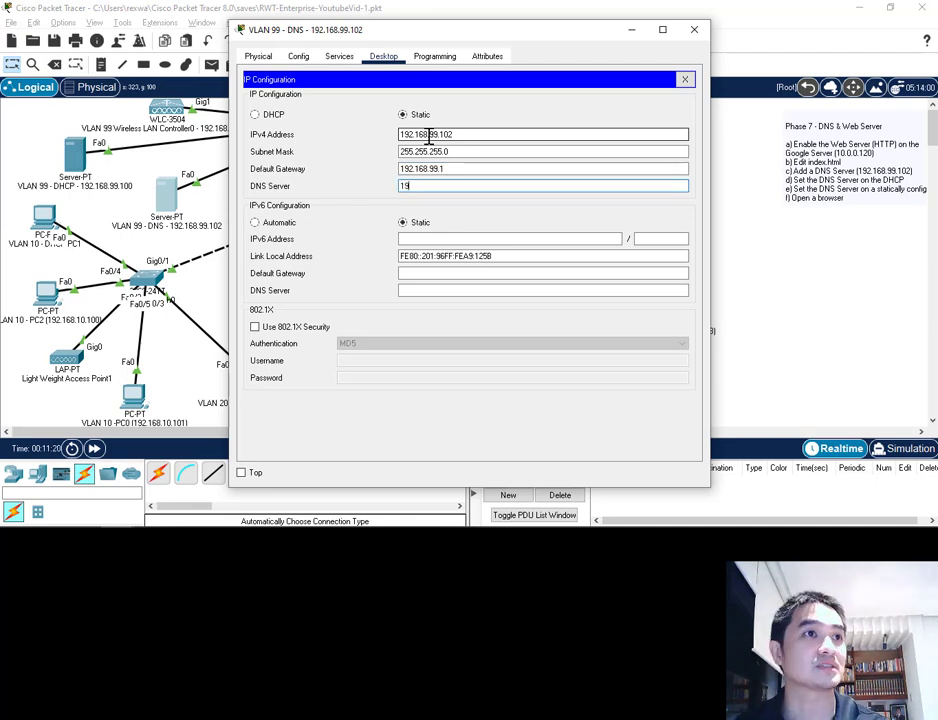
{"action": "type", "text": "192.168.99.102"}
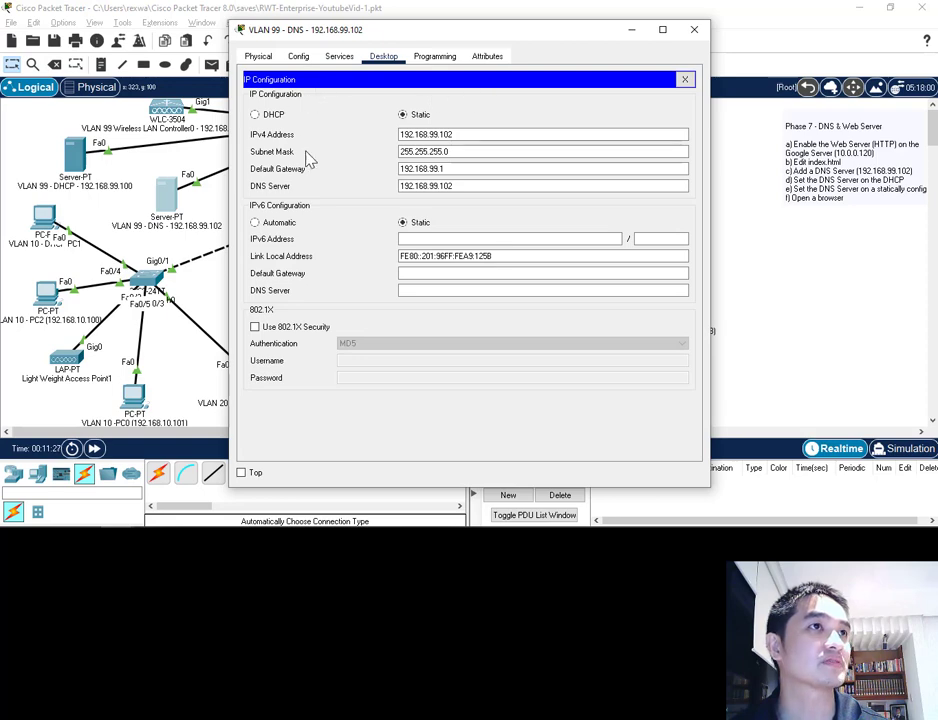
{"action": "left_click", "coordinate": [692, 31]}
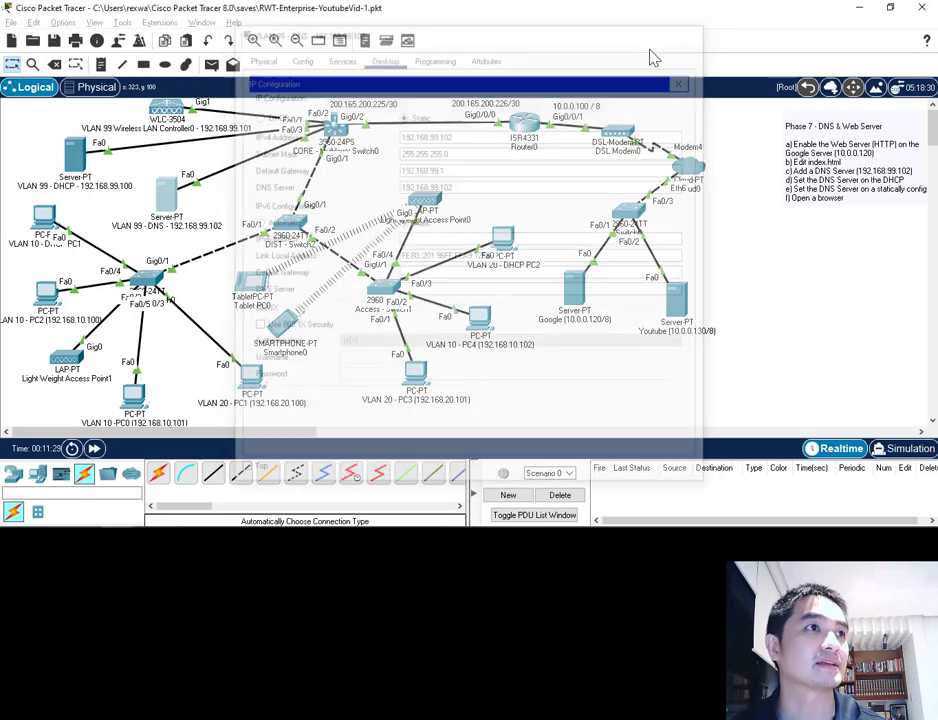
{"action": "left_click_drag", "start_coordinate": [159, 188], "coordinate": [157, 194]}
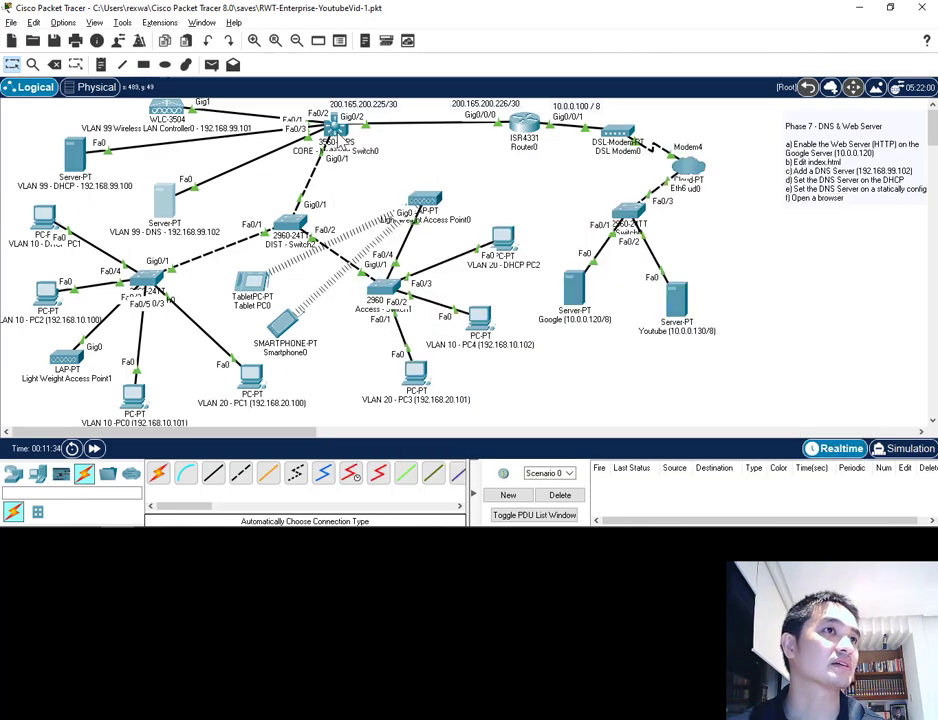
Assign access port FastEthernet0/3 on the core multilayer switch to VLAN 99 (MANAGEMENT)
{"action": "left_click", "coordinate": [335, 135]}
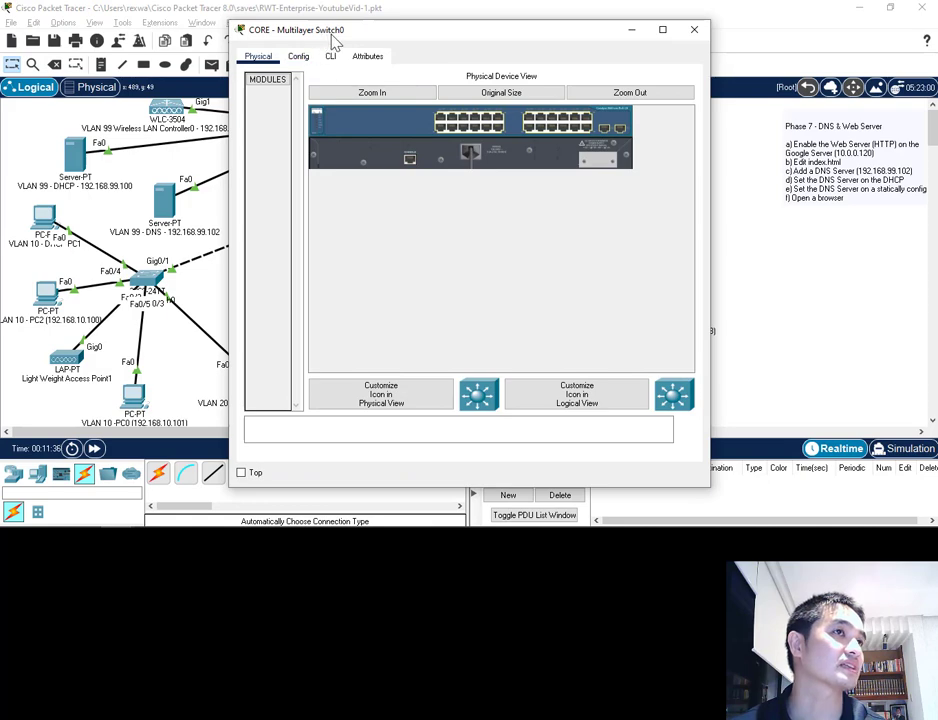
{"action": "left_click_drag", "start_coordinate": [340, 35], "coordinate": [507, 90]}
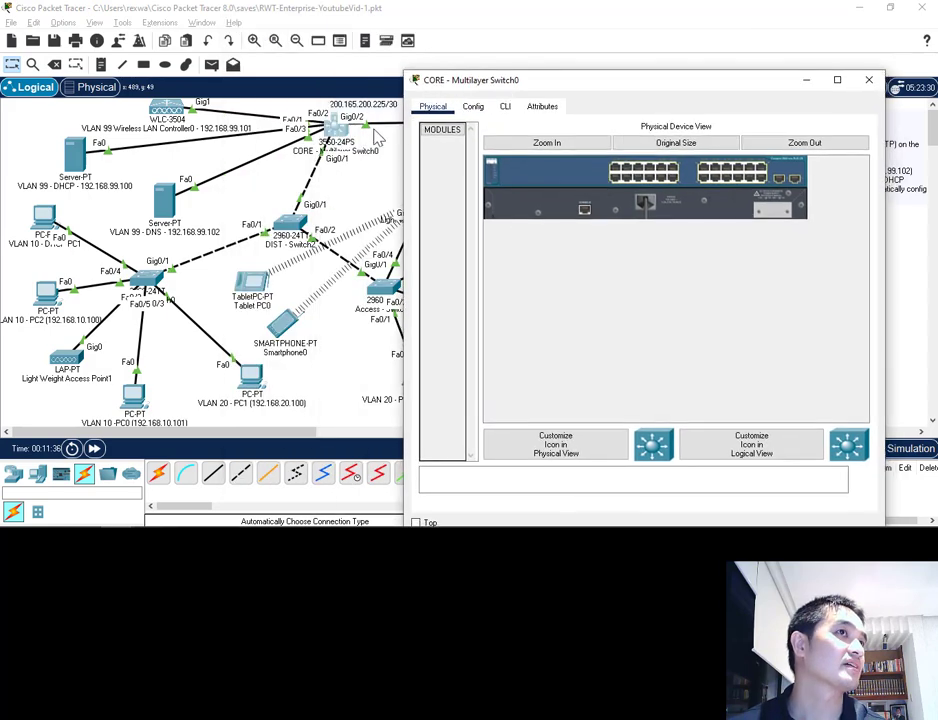
{"action": "left_click", "coordinate": [473, 106]}
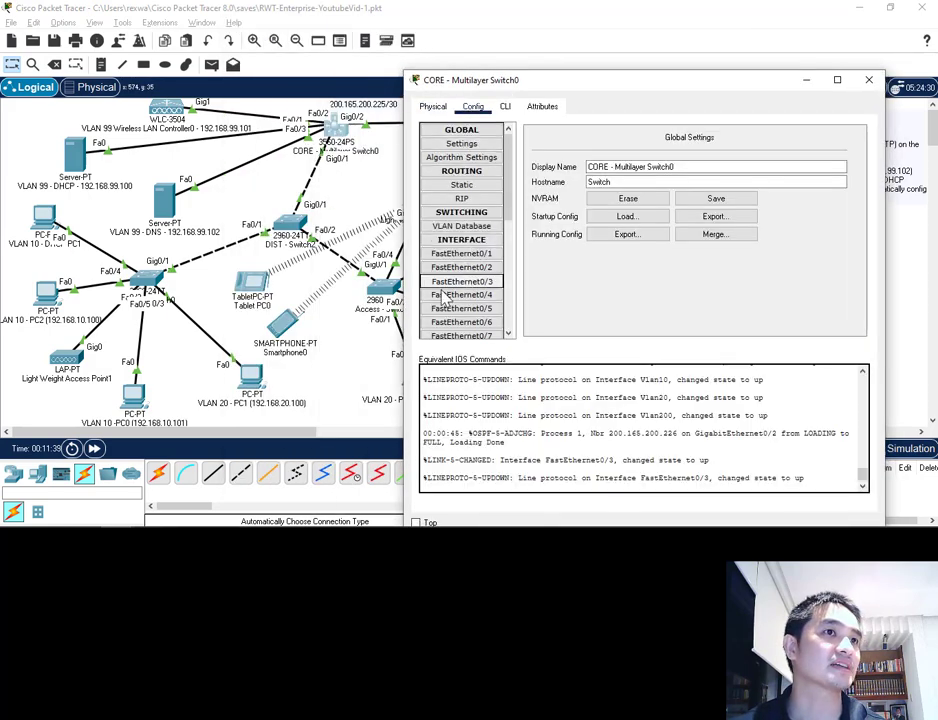
{"action": "left_click", "coordinate": [462, 281]}
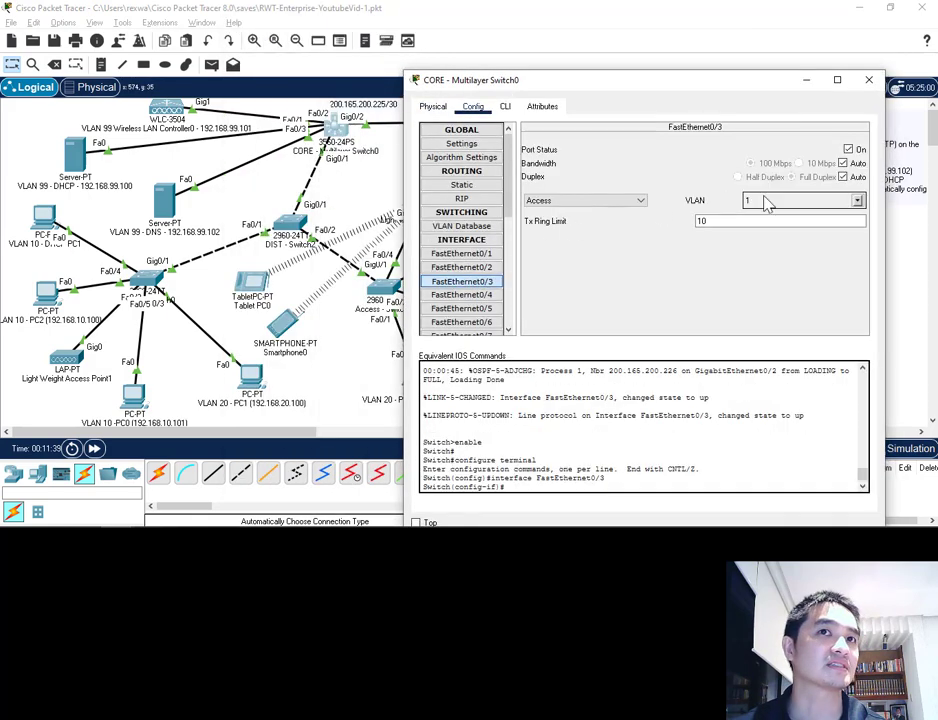
{"action": "left_click", "coordinate": [857, 201]}
{"action": "scroll", "coordinate": [852, 238], "scroll_direction": "down", "scroll_amount": 2}
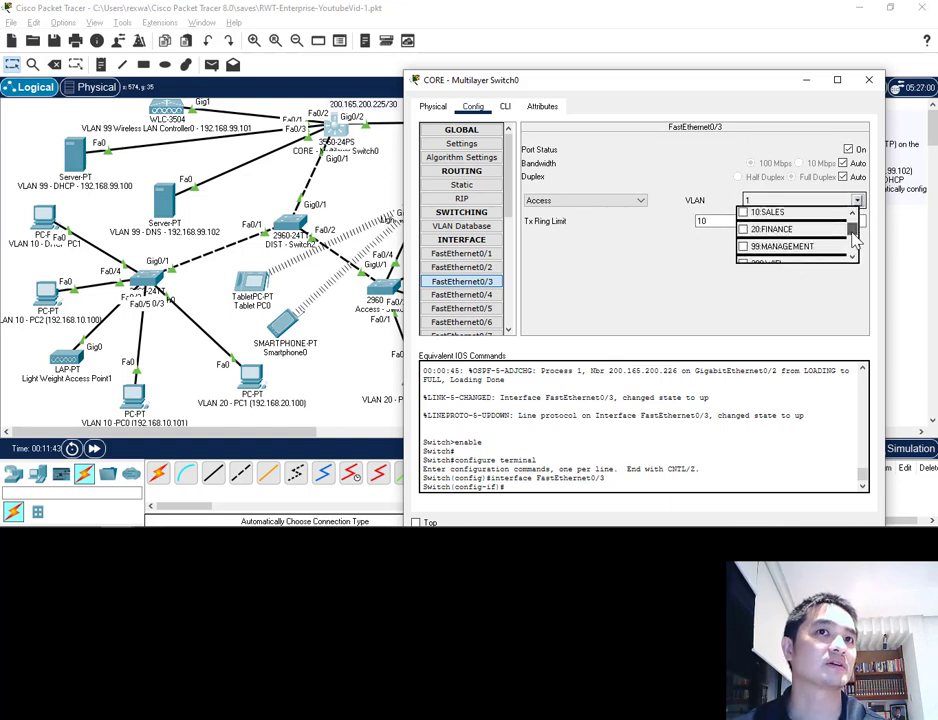
{"action": "left_click", "coordinate": [741, 242]}
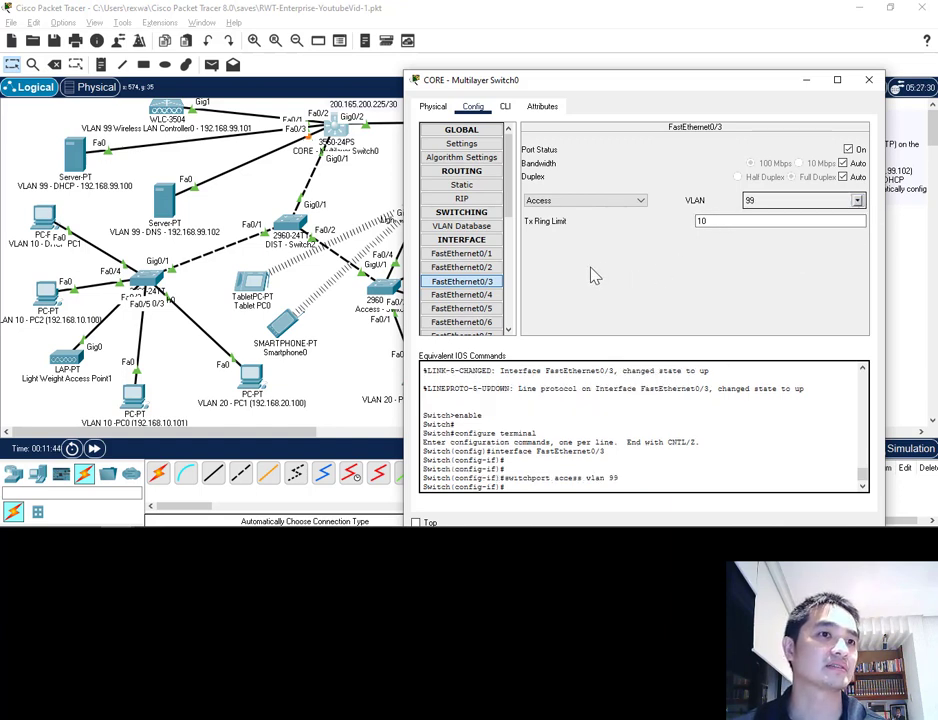
{"action": "left_click", "coordinate": [868, 79]}
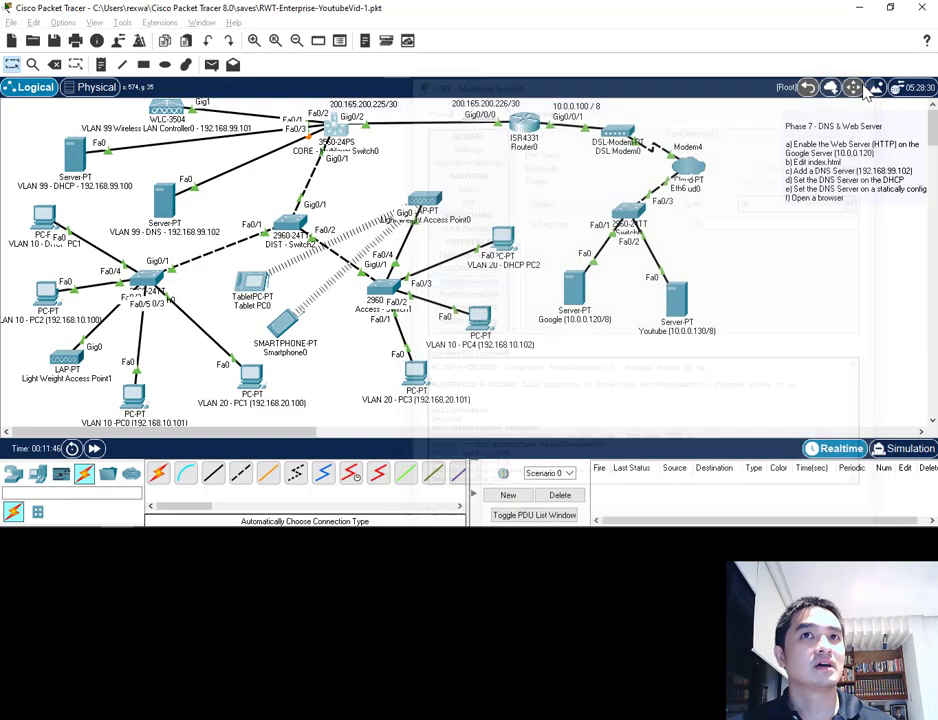
Turn on the DNS service on the VLAN 99 DNS server
{"action": "mouse_move", "coordinate": [248, 213]}
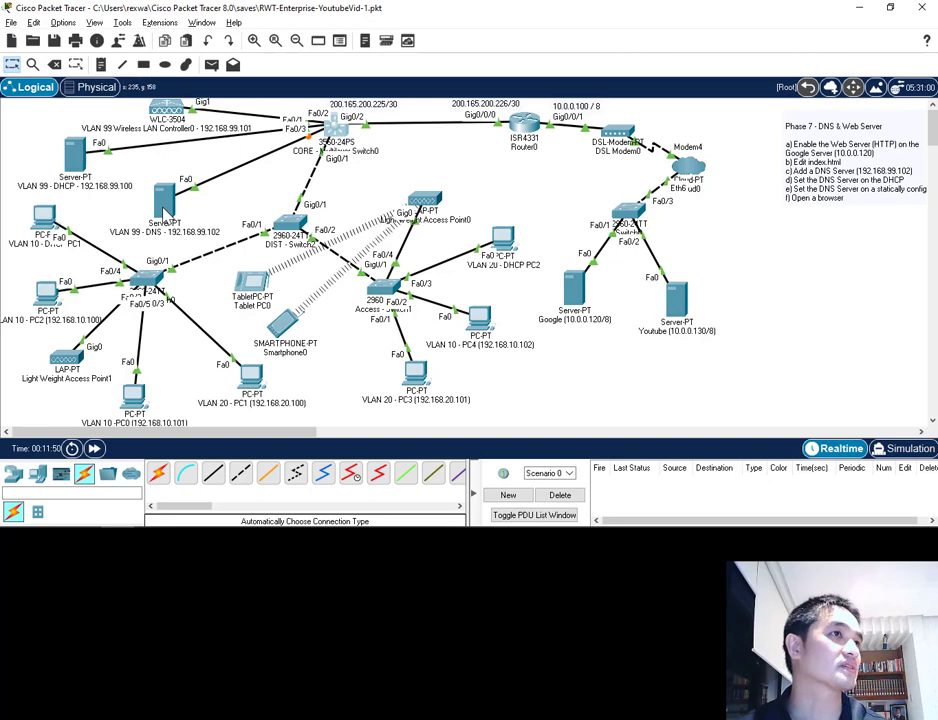
{"action": "left_click", "coordinate": [164, 200]}
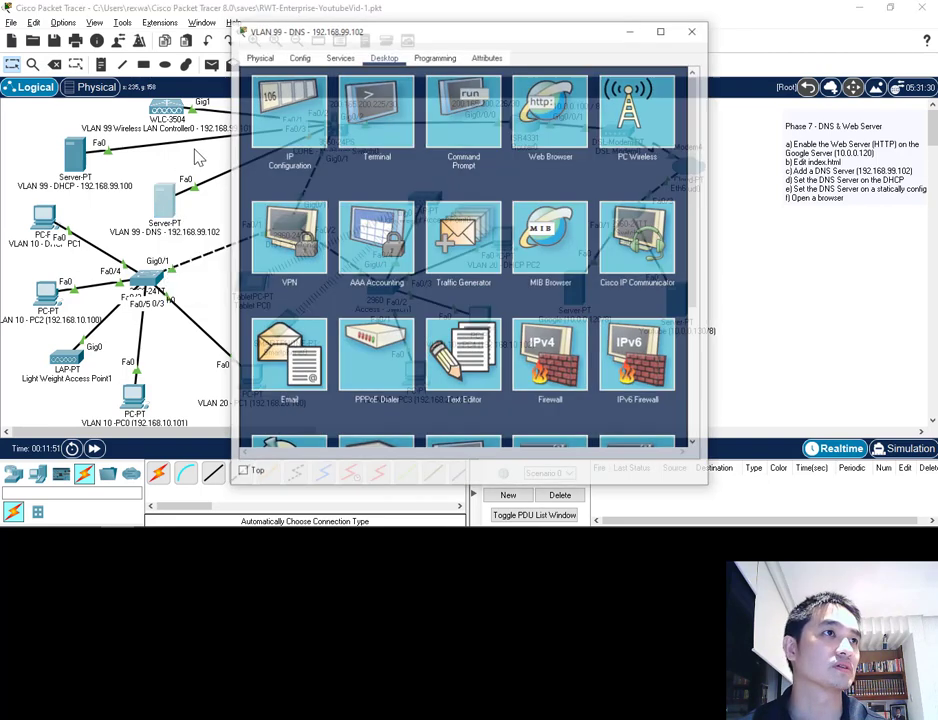
{"action": "left_click", "coordinate": [340, 58]}
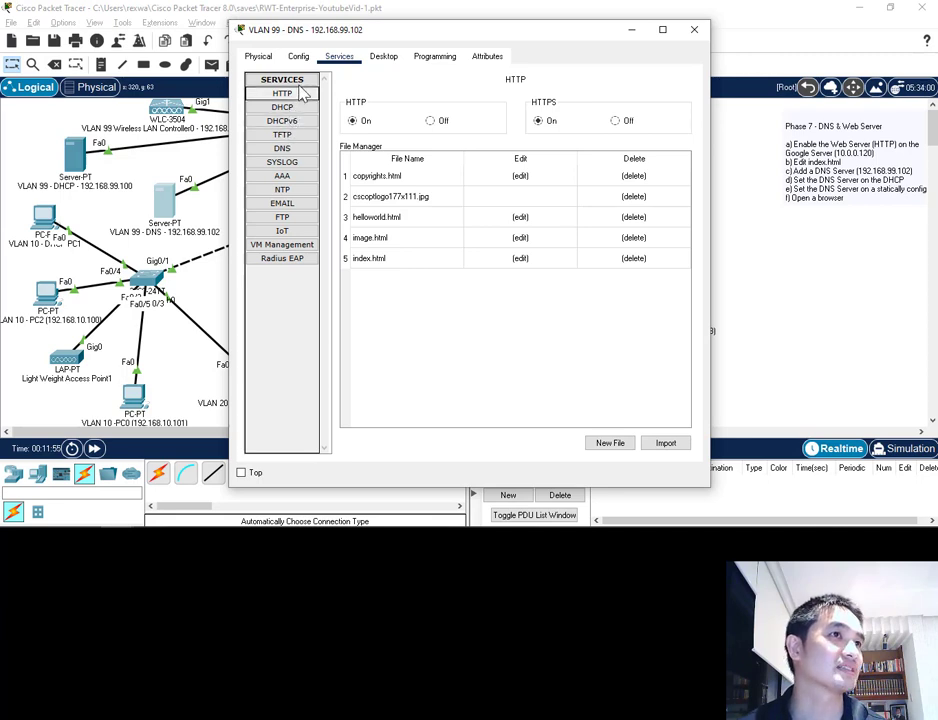
{"action": "left_click", "coordinate": [283, 150]}
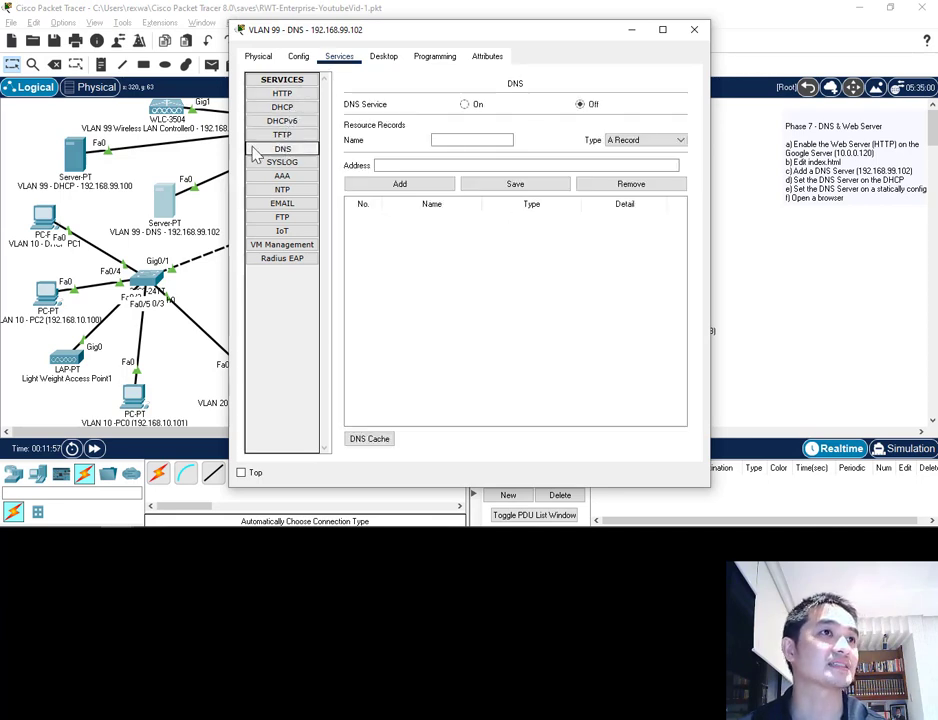
{"action": "left_click", "coordinate": [472, 106]}
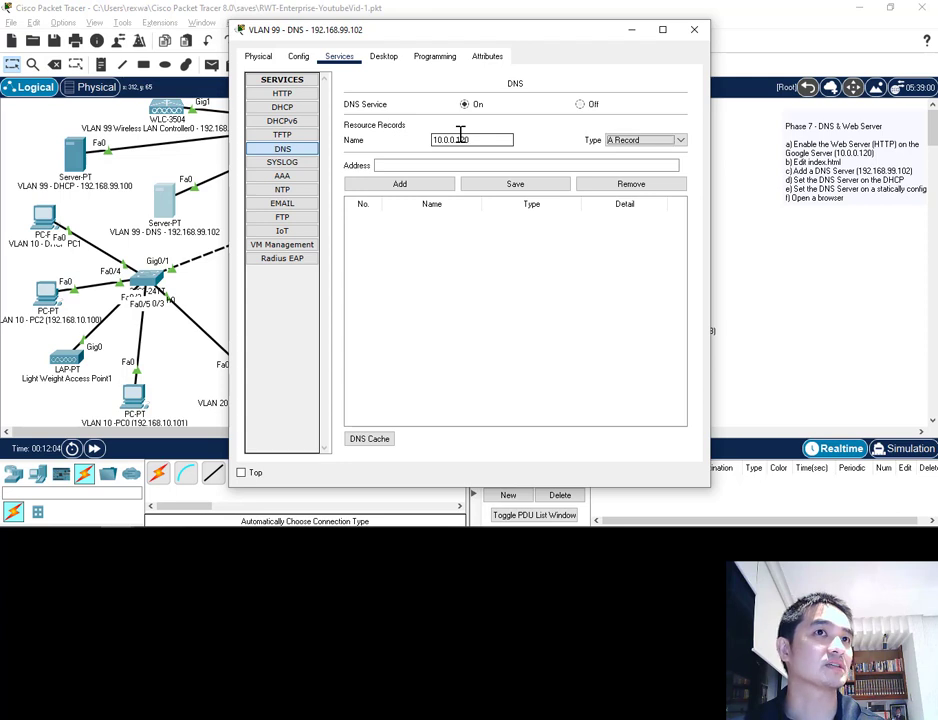
Try to add a DNS A record with 10.0.0.120 as the name and google.com as the address
{"action": "key", "text": "Tab"}
{"action": "type", "text": "g"}
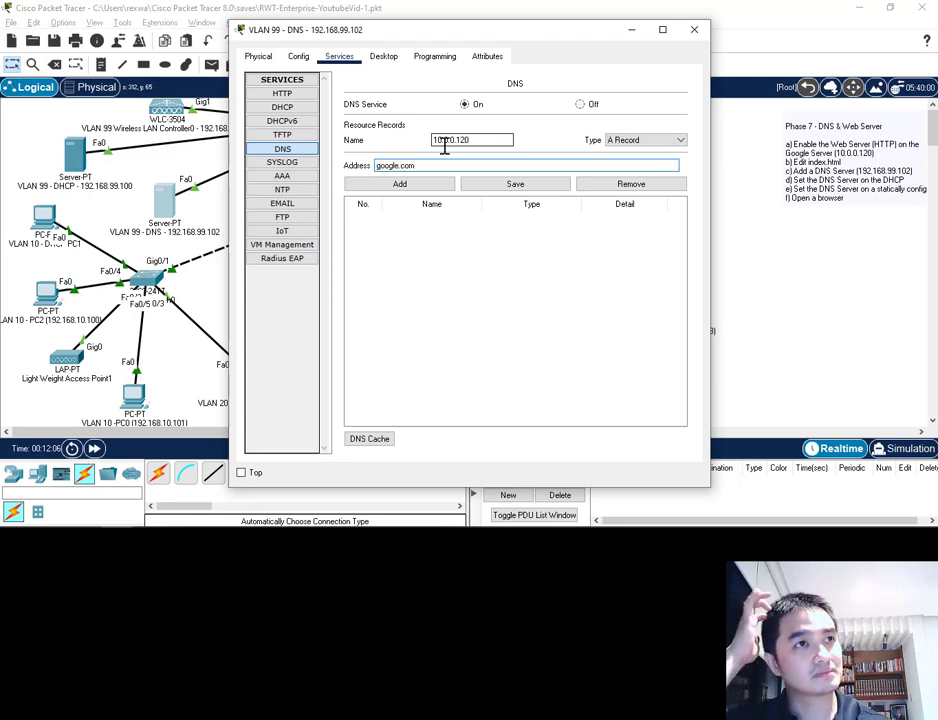
{"action": "left_click", "coordinate": [405, 185]}
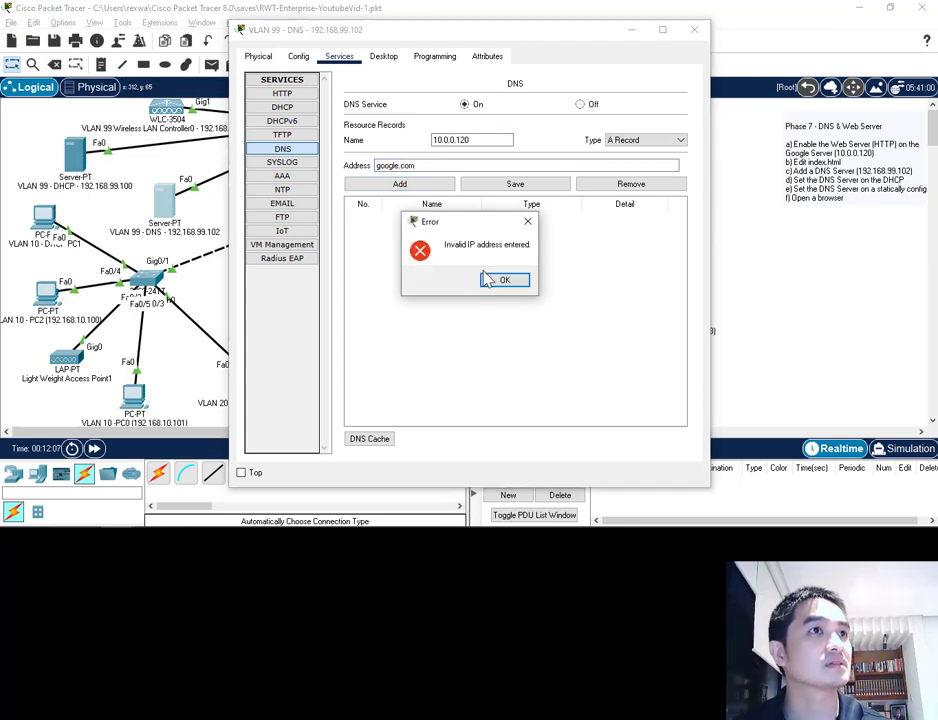
{"action": "left_click", "coordinate": [495, 283]}
Add a DNS A record that maps google.com to 10.0.0.120
{"action": "left_click_drag", "start_coordinate": [496, 139], "coordinate": [401, 139]}
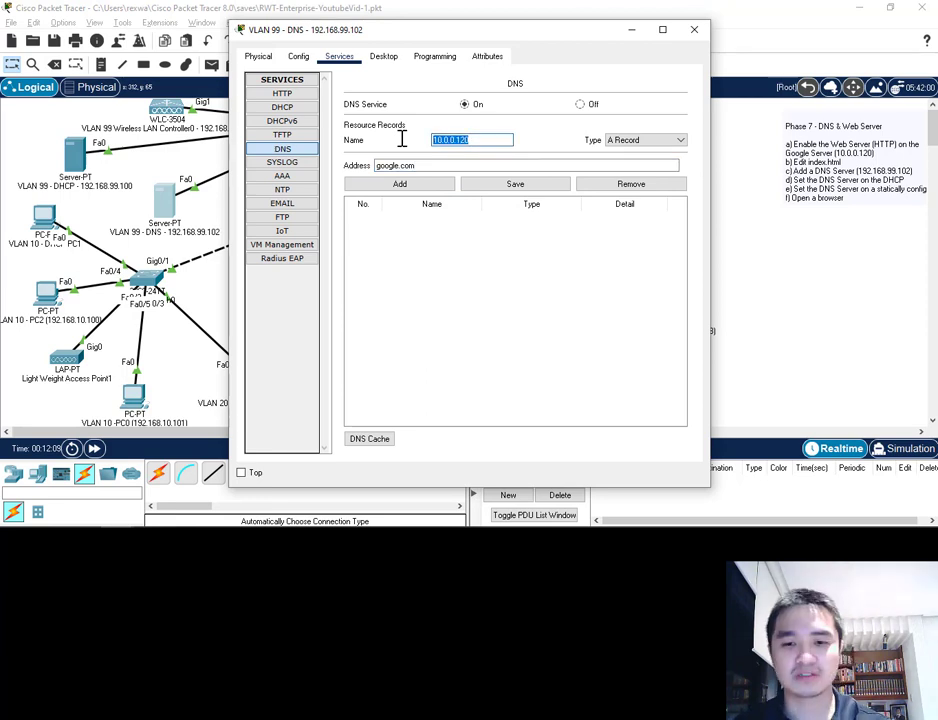
{"action": "type", "text": "d"}
{"action": "type", "text": "oogle.com"}
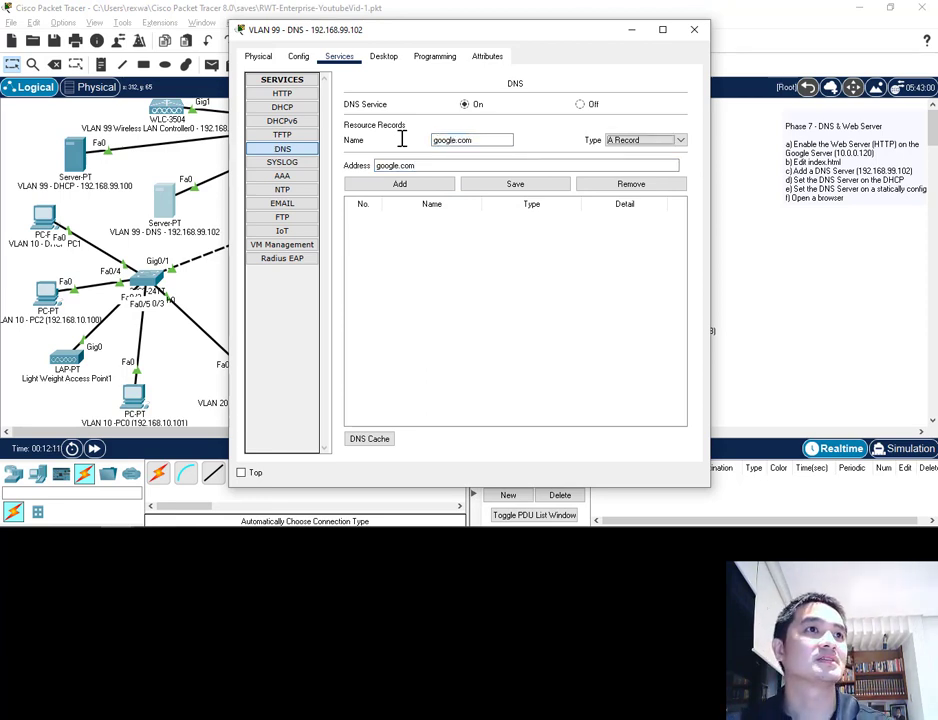
{"action": "key", "text": "Tab"}
{"action": "type", "text": "10"}
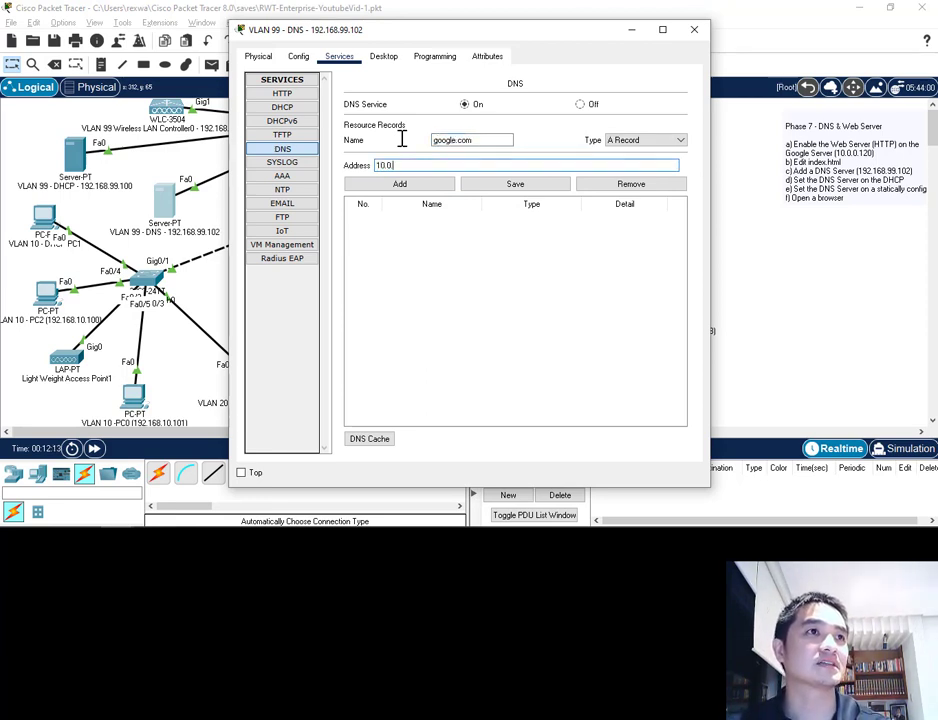
{"action": "type", "text": ".0.0.120"}
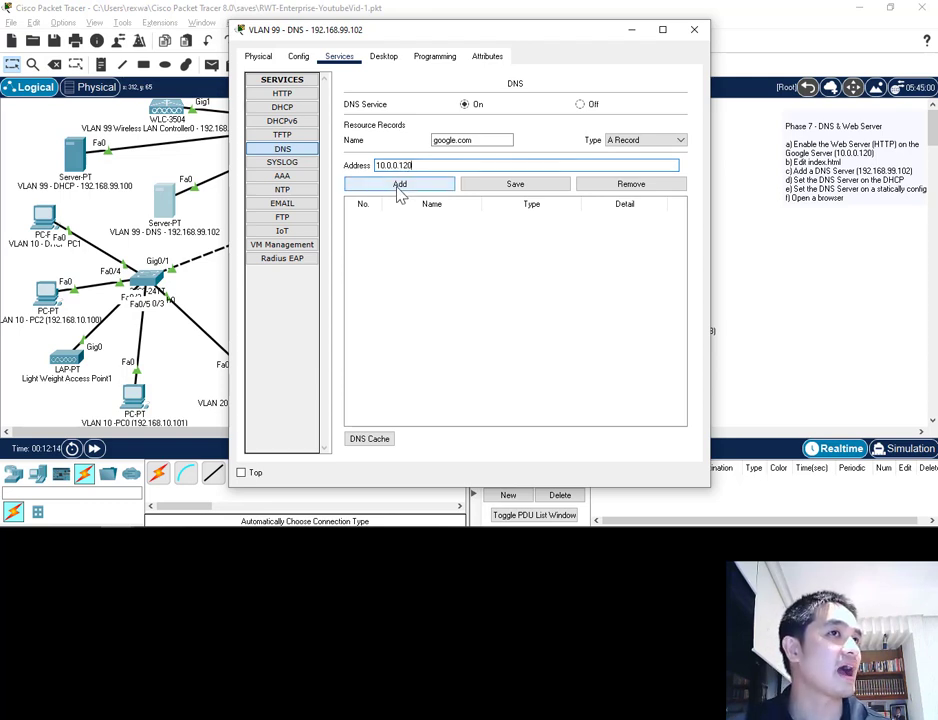
{"action": "left_click", "coordinate": [399, 185]}
{"action": "left_click", "coordinate": [480, 140]}
{"action": "type", "text": "www."}
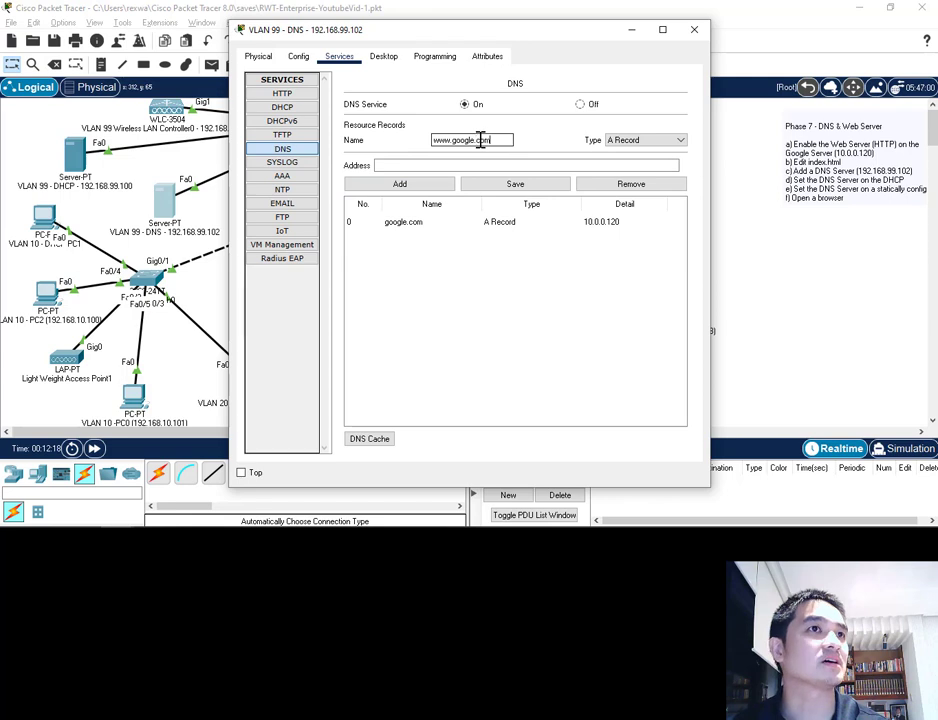
{"action": "key", "text": "Tab"}
{"action": "key", "text": "Tab"}
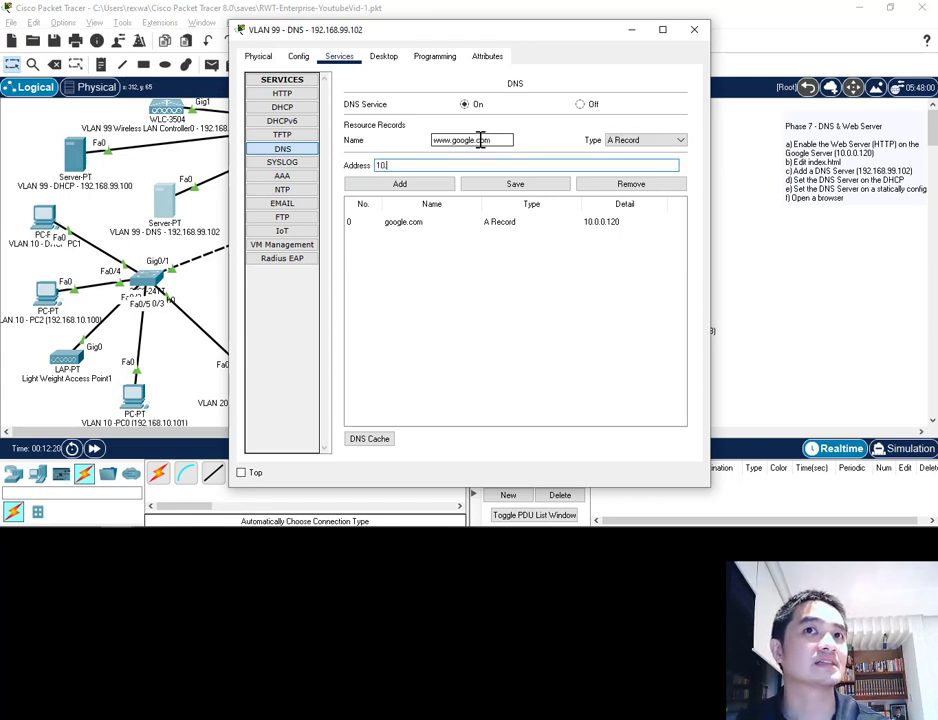
{"action": "type", "text": "10.0.0.120"}
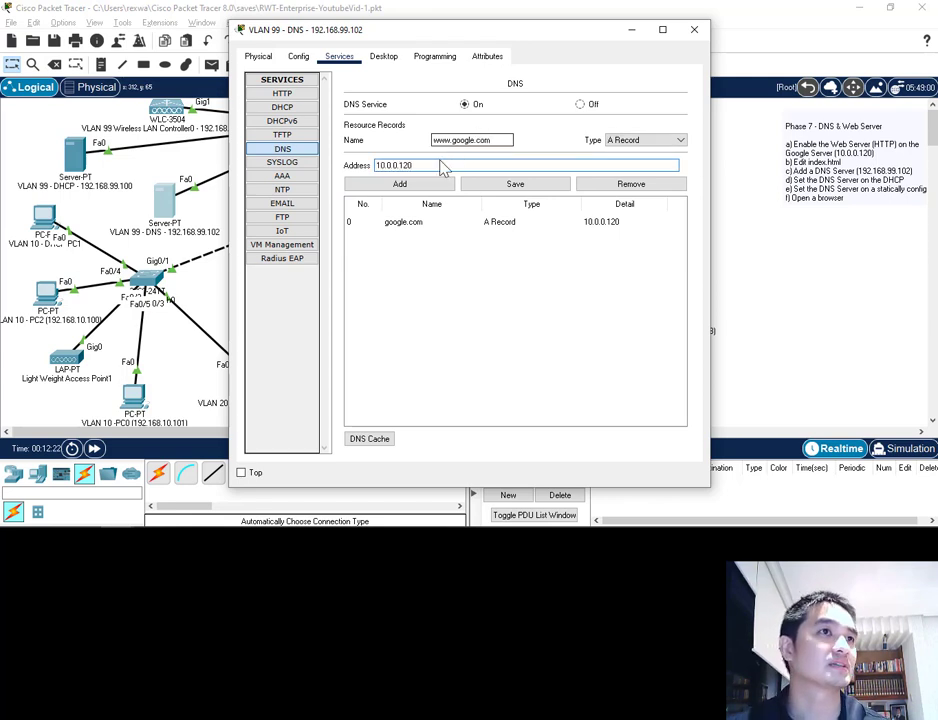
{"action": "left_click", "coordinate": [423, 188]}
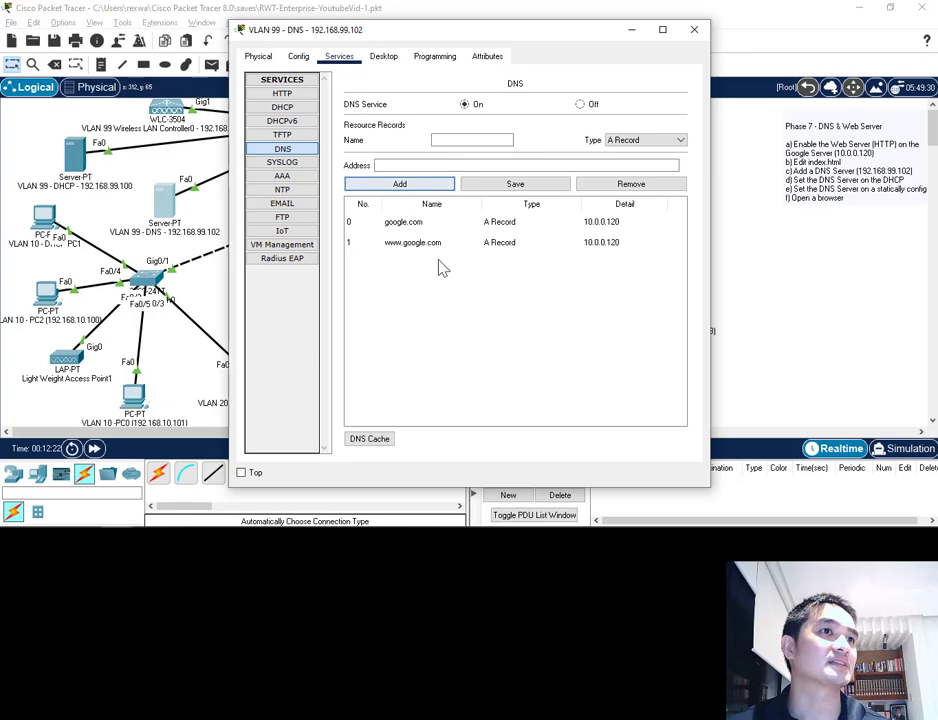
{"action": "left_click", "coordinate": [695, 30]}
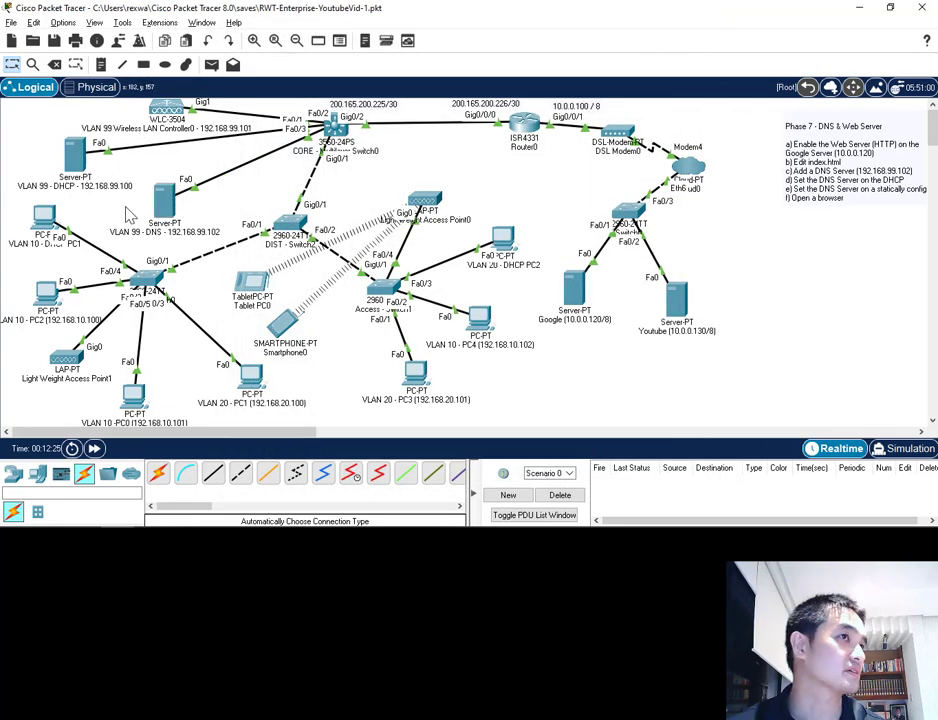
{"action": "left_click", "coordinate": [165, 200]}
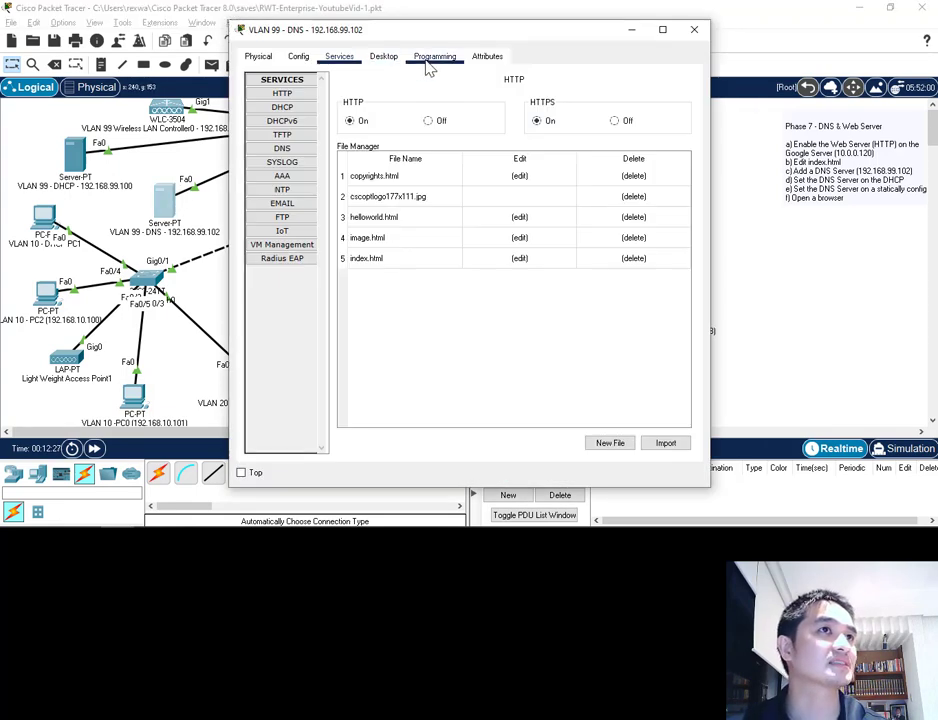
{"action": "left_click", "coordinate": [394, 58]}
{"action": "left_click", "coordinate": [465, 130]}
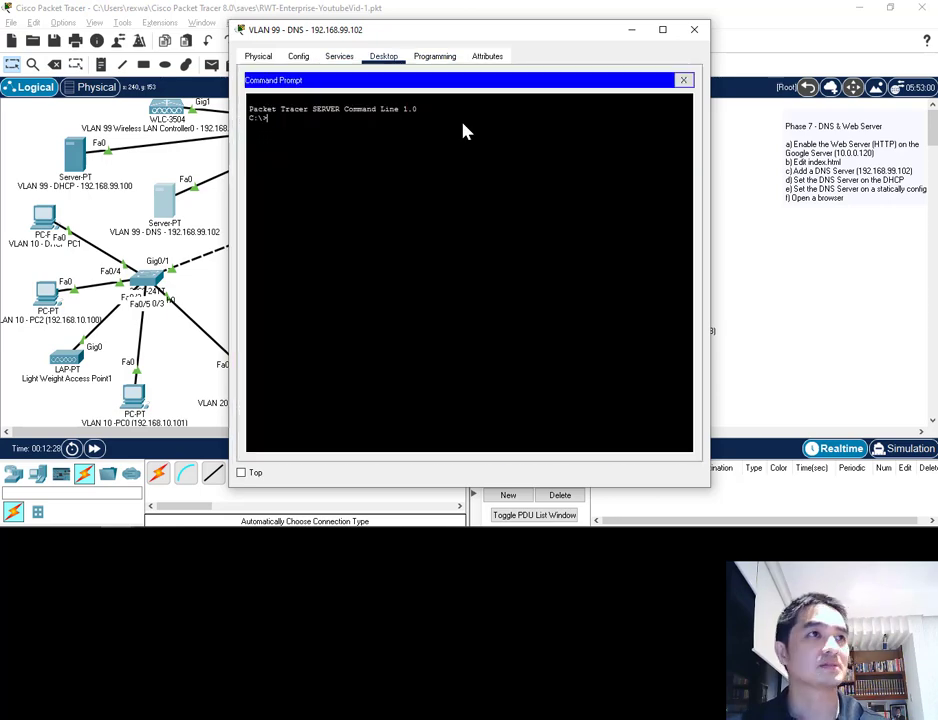
{"action": "type", "text": "ping www.google.com"}
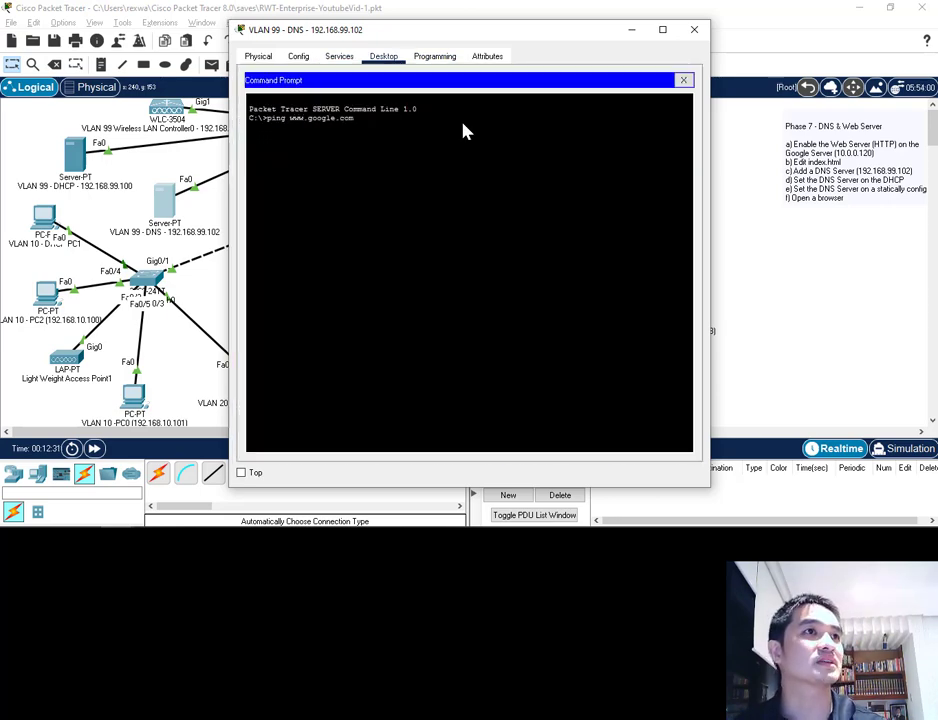
{"action": "key", "text": "Return"}
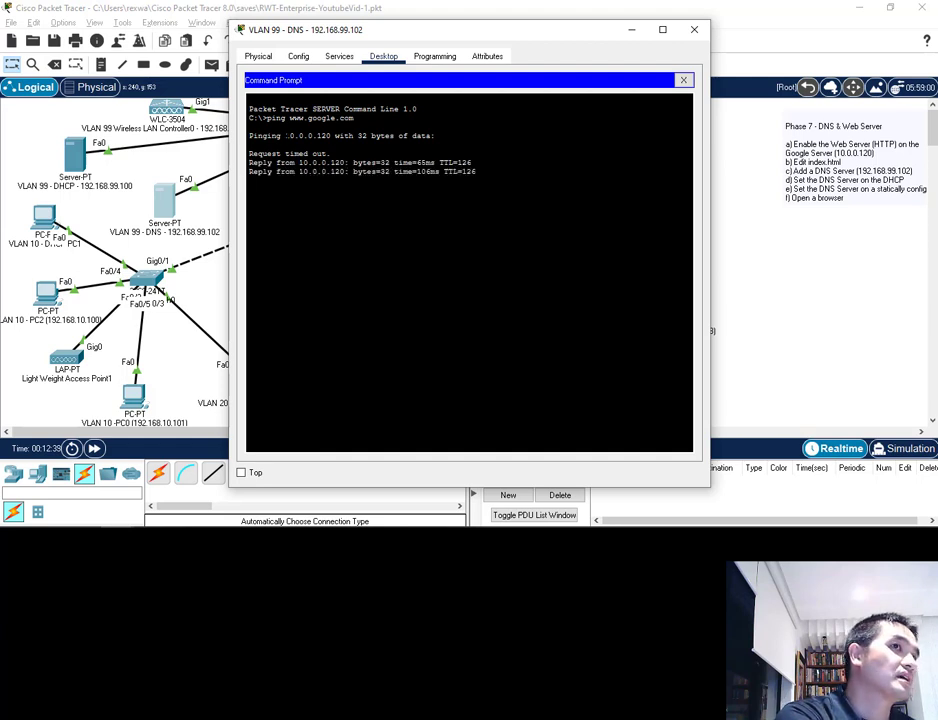
{"action": "left_click_drag", "start_coordinate": [328, 154], "coordinate": [259, 154]}
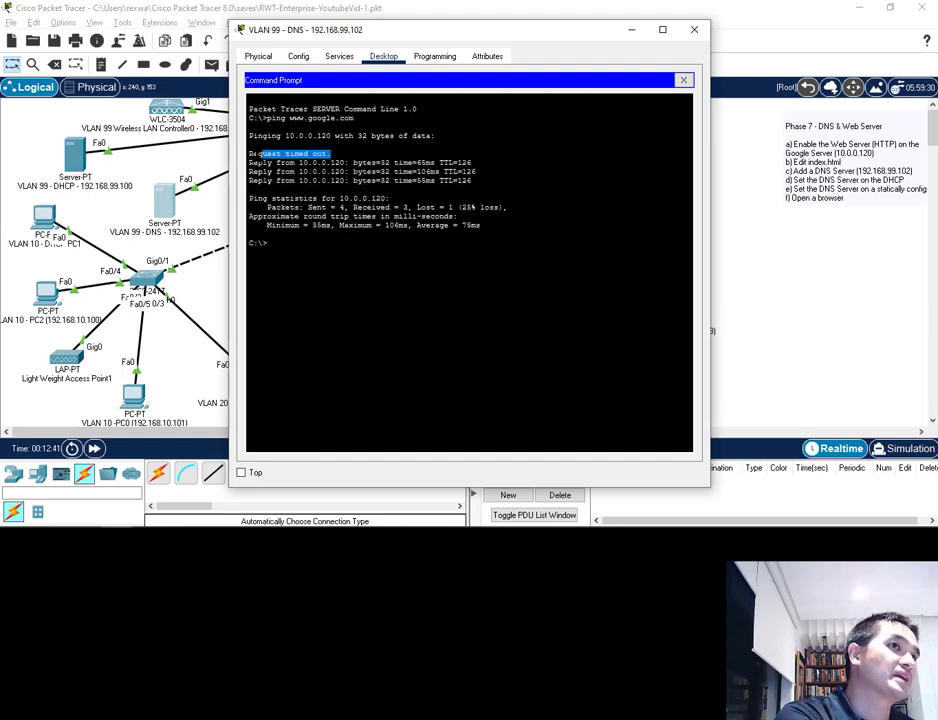
{"action": "left_click", "coordinate": [333, 171]}
{"action": "left_click_drag", "start_coordinate": [351, 162], "coordinate": [421, 162]}
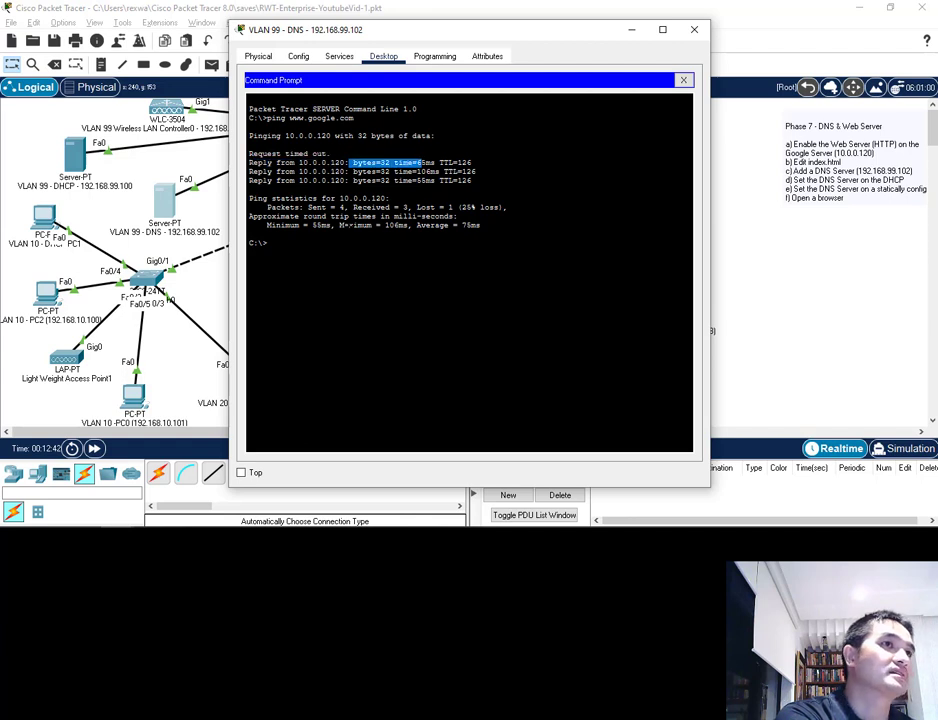
{"action": "left_click", "coordinate": [421, 163]}
{"action": "key", "text": "Up"}
{"action": "key", "text": "Return"}
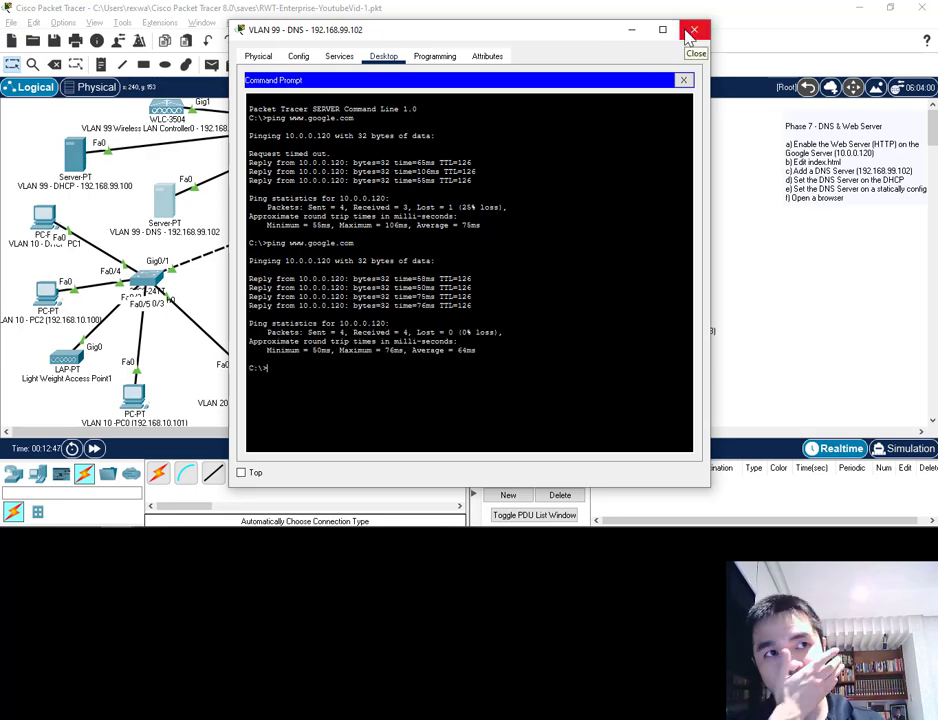
{"action": "left_click", "coordinate": [693, 31]}
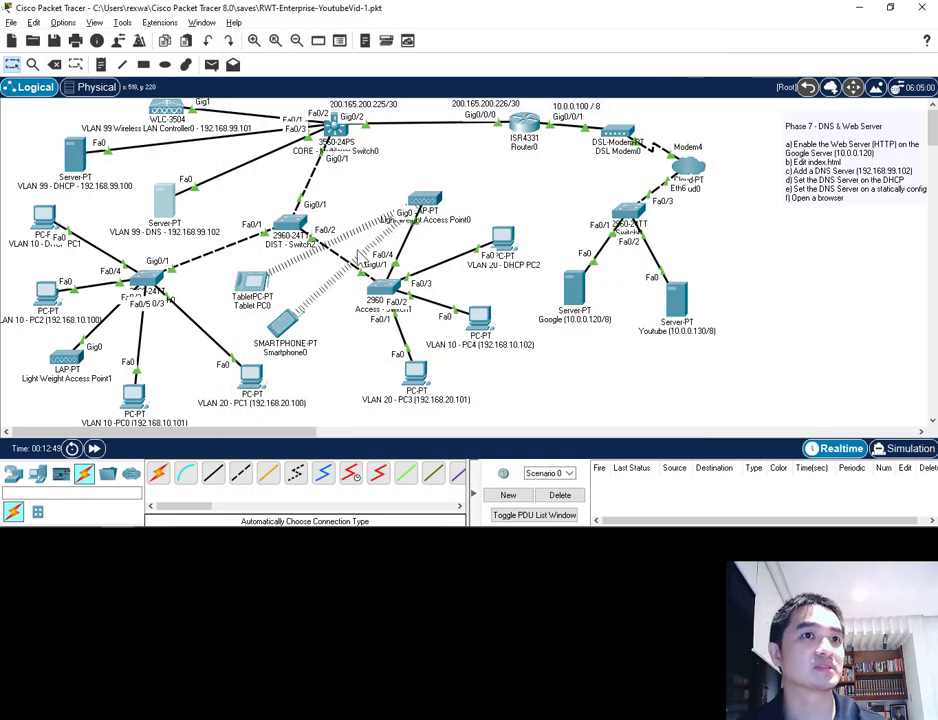
Open index.html for editing in the HTTP service of the Google server (10.0.0.120)
{"action": "left_click", "coordinate": [578, 286]}
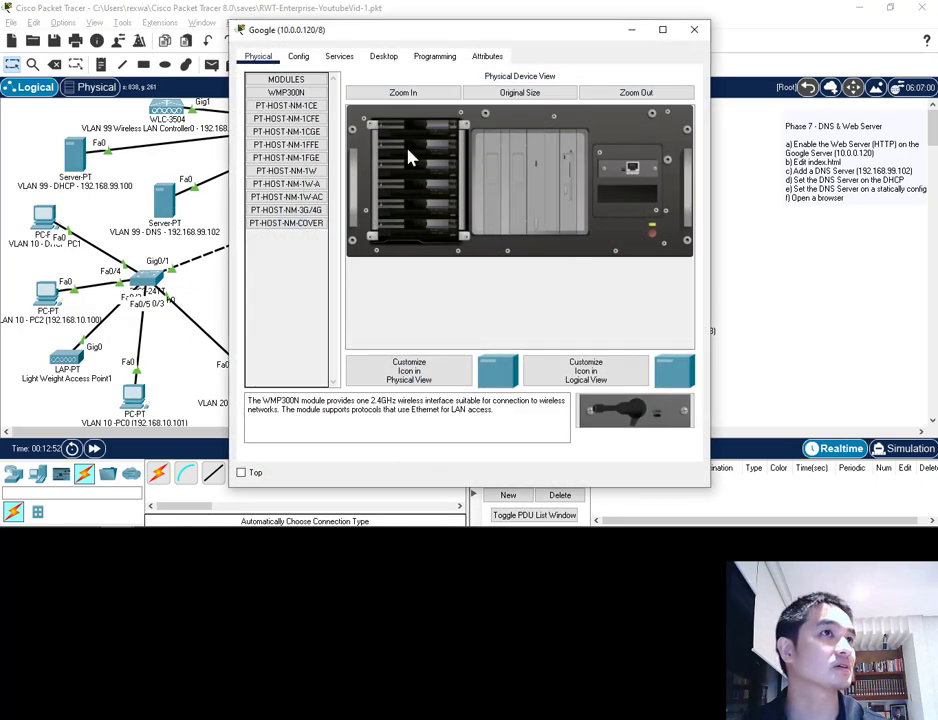
{"action": "left_click", "coordinate": [304, 57]}
{"action": "left_click", "coordinate": [331, 60]}
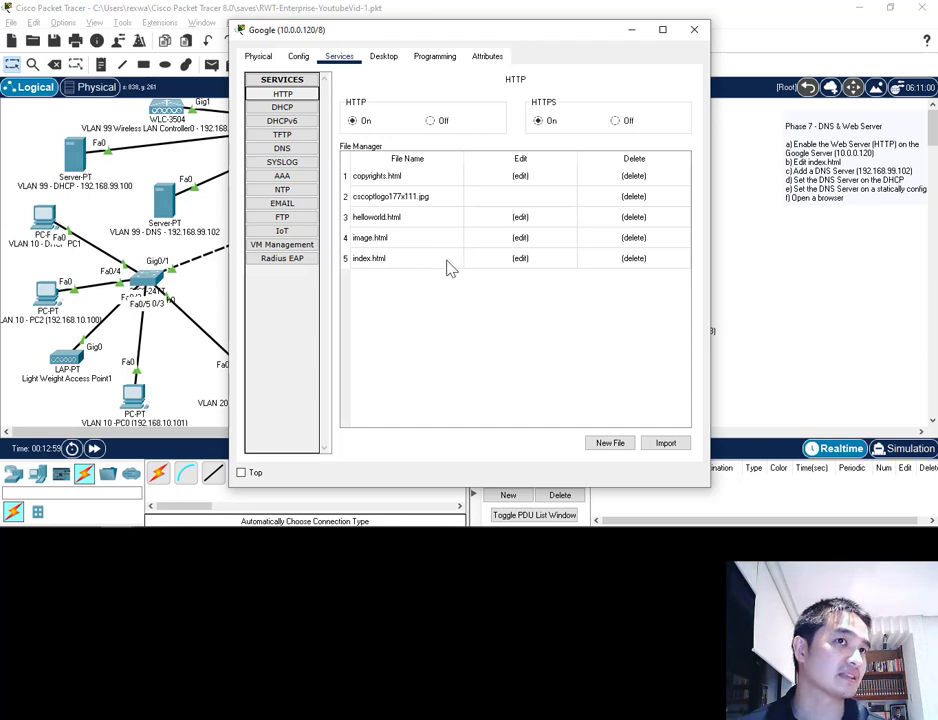
{"action": "left_click", "coordinate": [392, 263]}
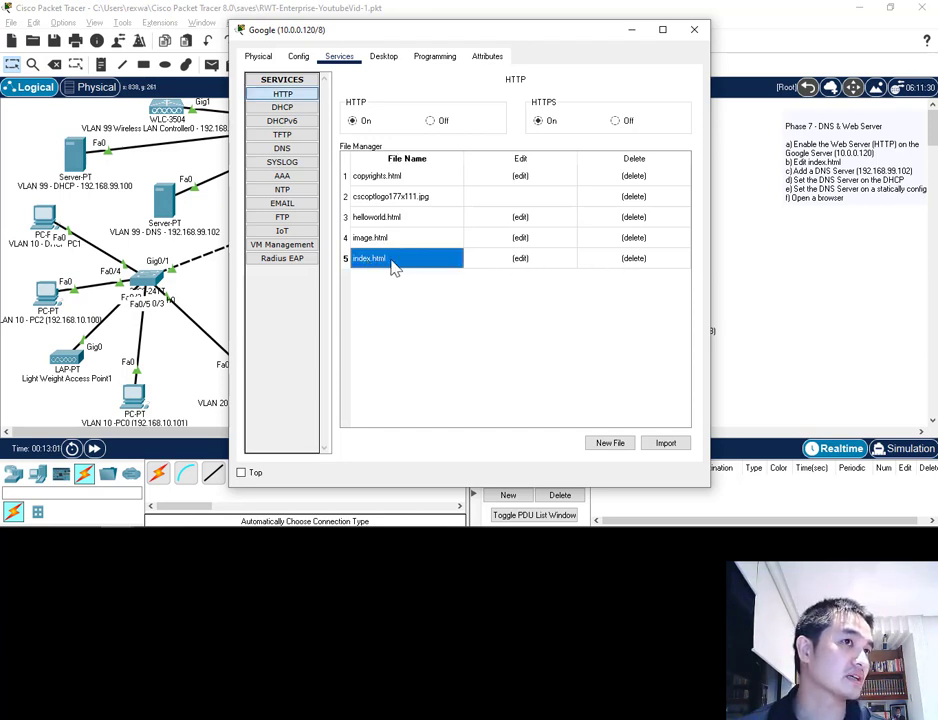
{"action": "left_click", "coordinate": [520, 259]}
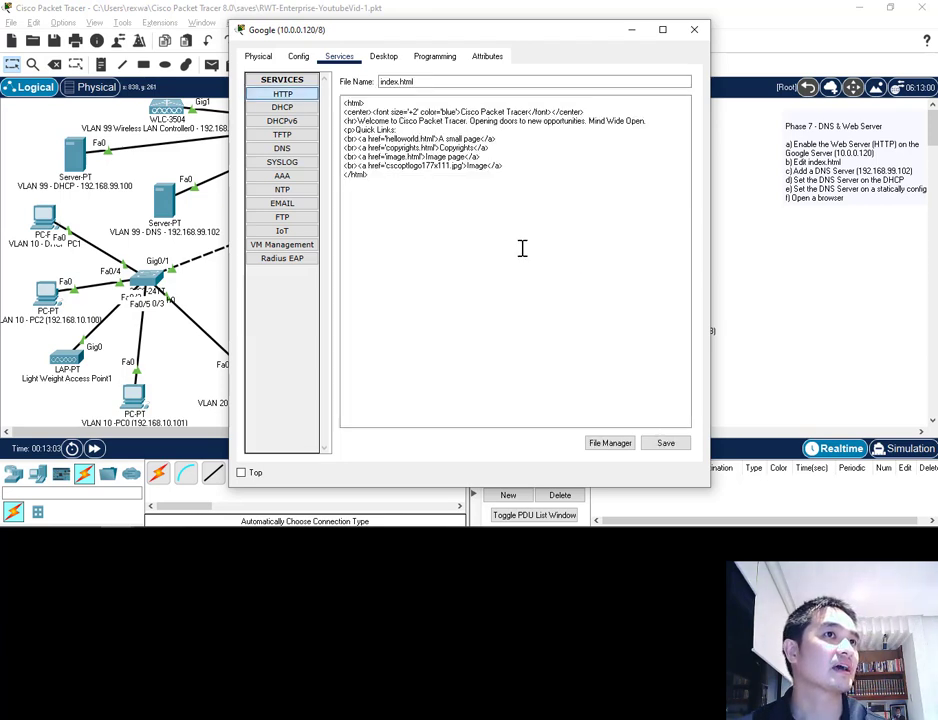
Change the blue centered heading text in index.html to "Welcome to Google"
{"action": "left_click", "coordinate": [432, 113]}
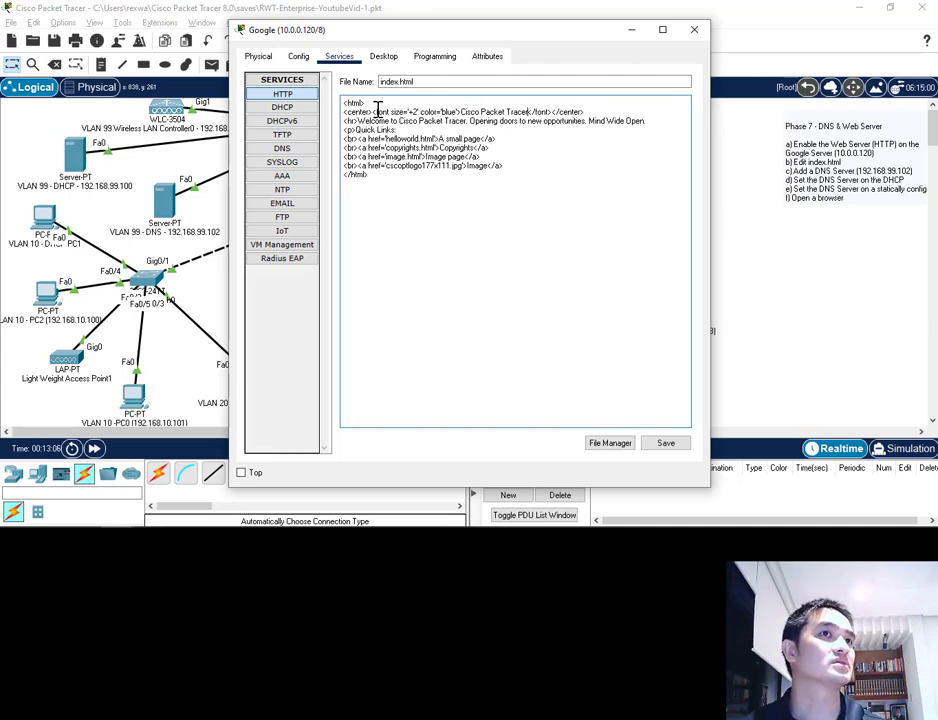
{"action": "key", "text": "Left"}
{"action": "key", "text": "BackSpace"}
{"action": "key", "text": "BackSpace"}
{"action": "key", "text": "BackSpace"}
{"action": "key", "text": "BackSpace"}
{"action": "key", "text": "BackSpace"}
{"action": "key", "text": "BackSpace"}
{"action": "key", "text": "BackSpace"}
{"action": "key", "text": "BackSpace"}
{"action": "key", "text": "BackSpace"}
{"action": "key", "text": "BackSpace"}
{"action": "key", "text": "BackSpace"}
{"action": "key", "text": "BackSpace"}
{"action": "key", "text": "BackSpace"}
{"action": "key", "text": "BackSpace"}
{"action": "key", "text": "BackSpace"}
{"action": "key", "text": "BackSpace"}
{"action": "key", "text": "BackSpace"}
{"action": "key", "text": "BackSpace"}
{"action": "key", "text": "BackSpace"}
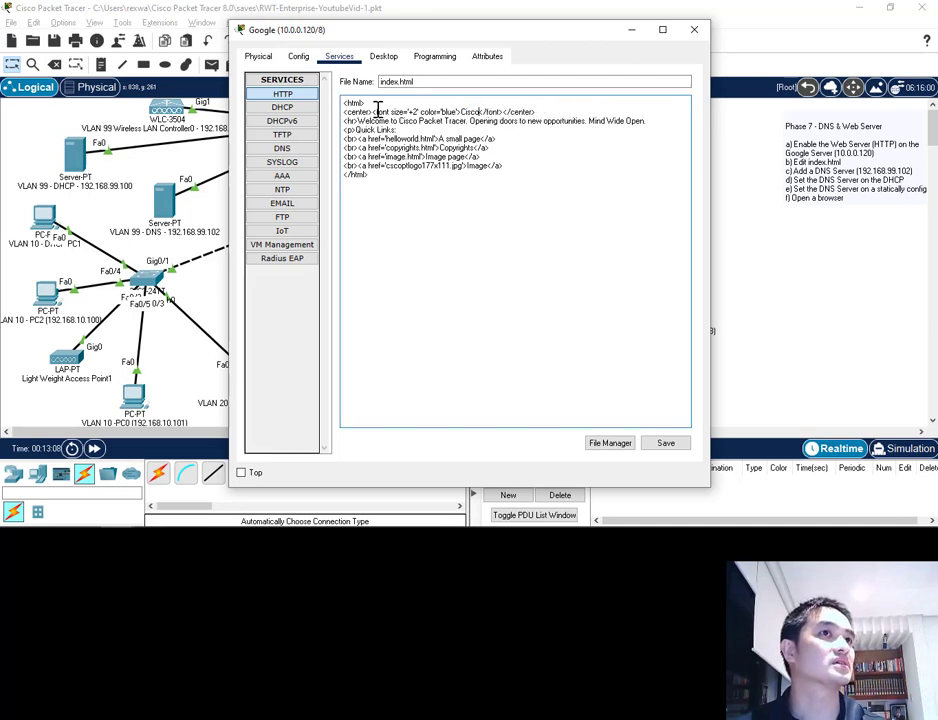
{"action": "type", "text": "Welcome to Google"}
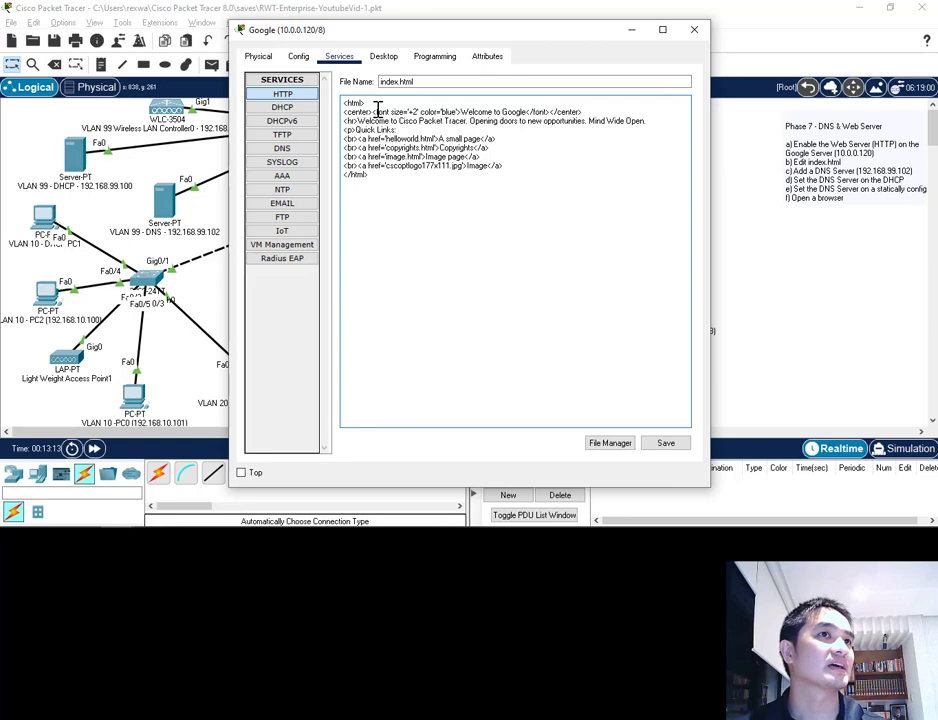
Replace the first sentence below the index.html heading with "Enter your search." and save the page, overwriting the existing file
{"action": "key", "text": "BackSpace"}
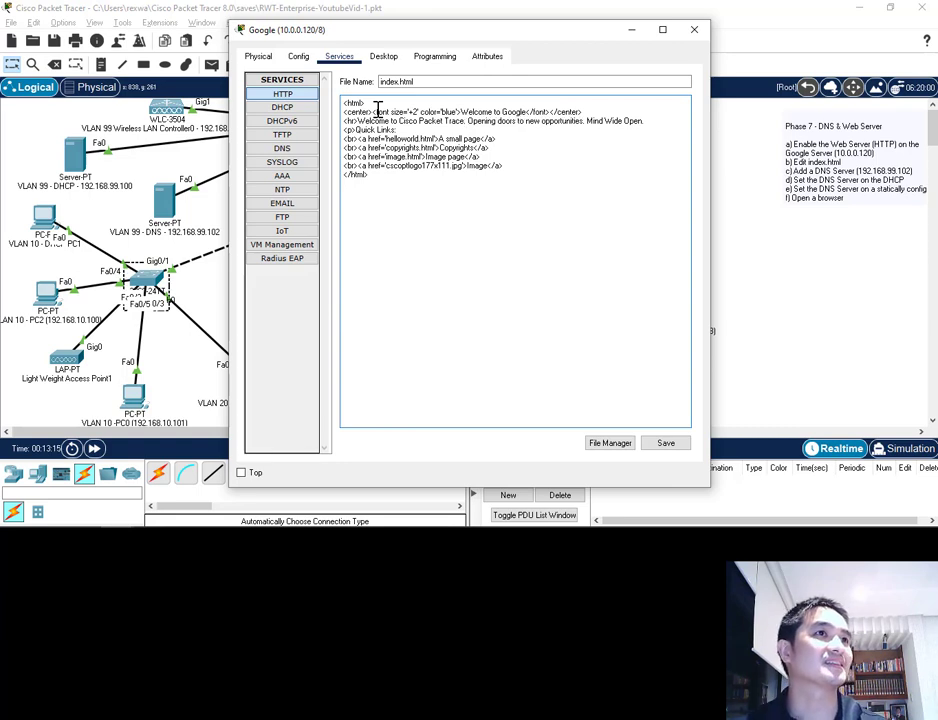
{"action": "key", "text": "BackSpace"}
{"action": "key", "text": "BackSpace"}
{"action": "key", "text": "BackSpace"}
{"action": "key", "text": "BackSpace"}
{"action": "key", "text": "BackSpace"}
{"action": "key", "text": "BackSpace"}
{"action": "key", "text": "BackSpace"}
{"action": "key", "text": "BackSpace"}
{"action": "key", "text": "BackSpace"}
{"action": "key", "text": "BackSpace"}
{"action": "key", "text": "BackSpace"}
{"action": "key", "text": "BackSpace"}
{"action": "key", "text": "BackSpace"}
{"action": "key", "text": "BackSpace"}
{"action": "key", "text": "BackSpace"}
{"action": "key", "text": "BackSpace"}
{"action": "key", "text": "BackSpace"}
{"action": "key", "text": "BackSpace"}
{"action": "key", "text": "BackSpace"}
{"action": "key", "text": "BackSpace"}
{"action": "type", "text": "En"}
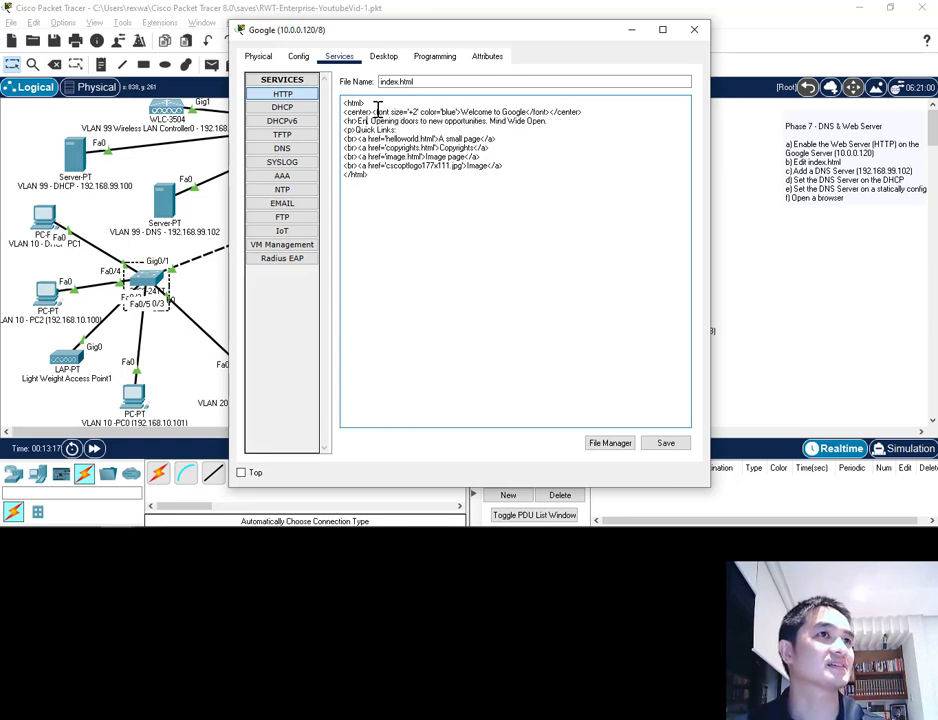
{"action": "type", "text": "ter your search."}
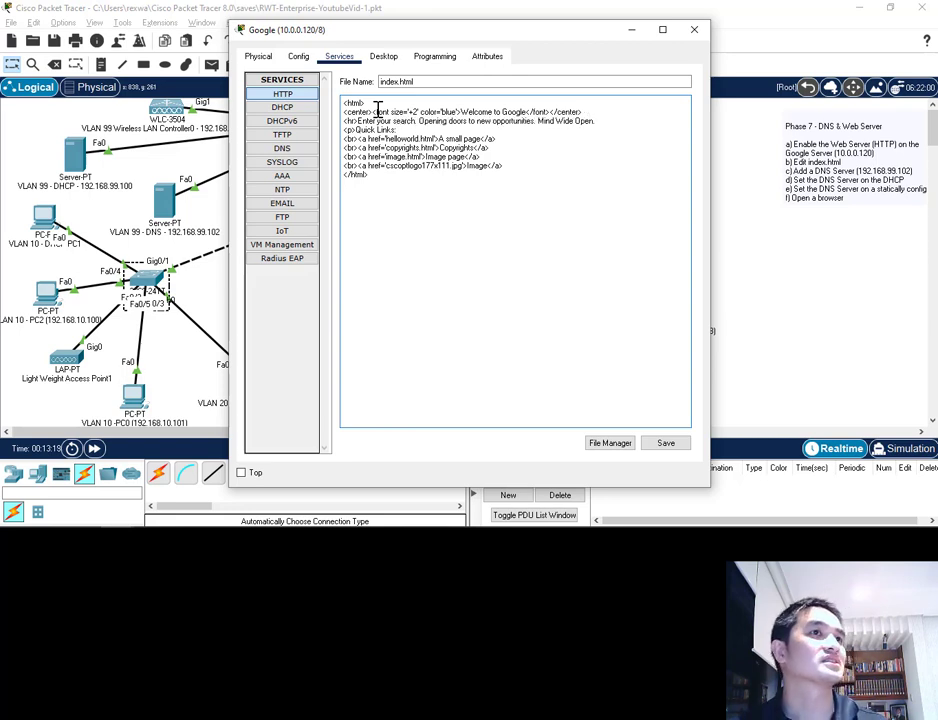
{"action": "left_click", "coordinate": [664, 443]}
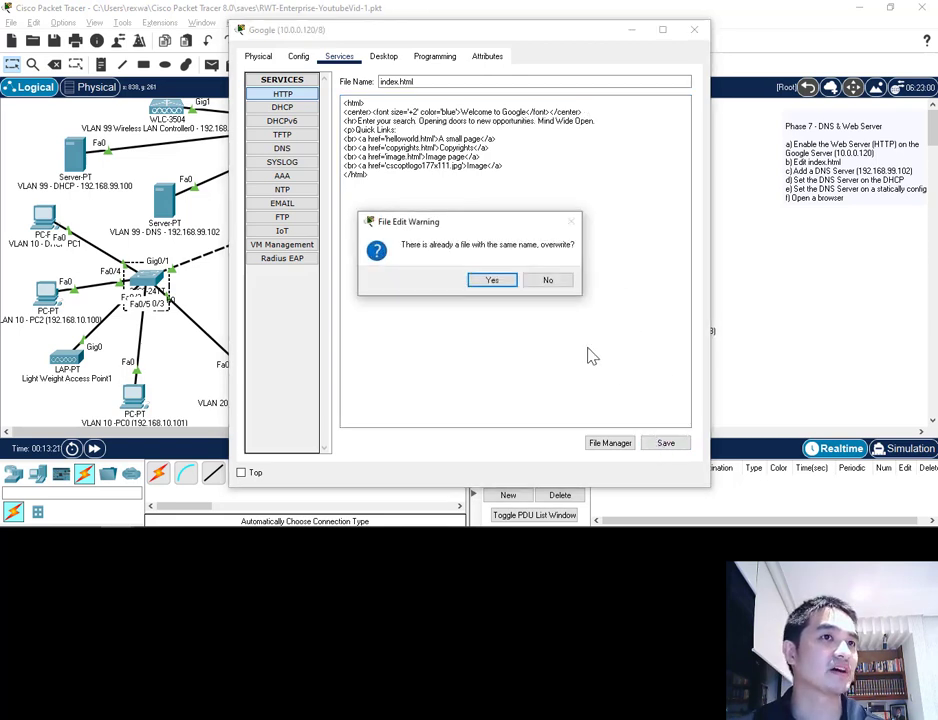
{"action": "left_click", "coordinate": [492, 281]}
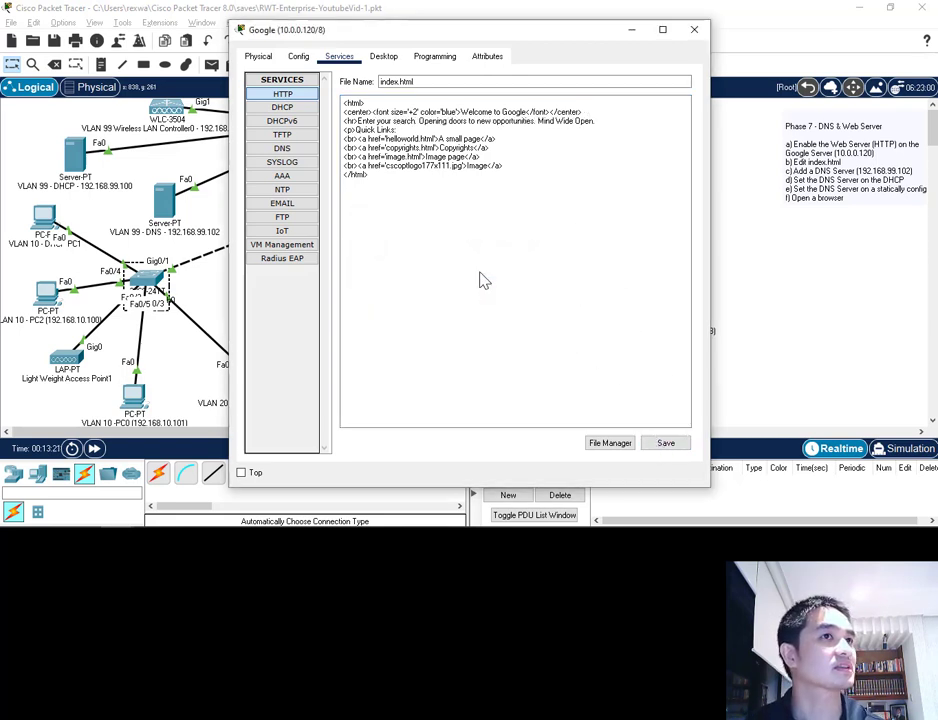
Check the Google server's global gateway and DNS settings, and close its window
{"action": "left_click", "coordinate": [309, 62]}
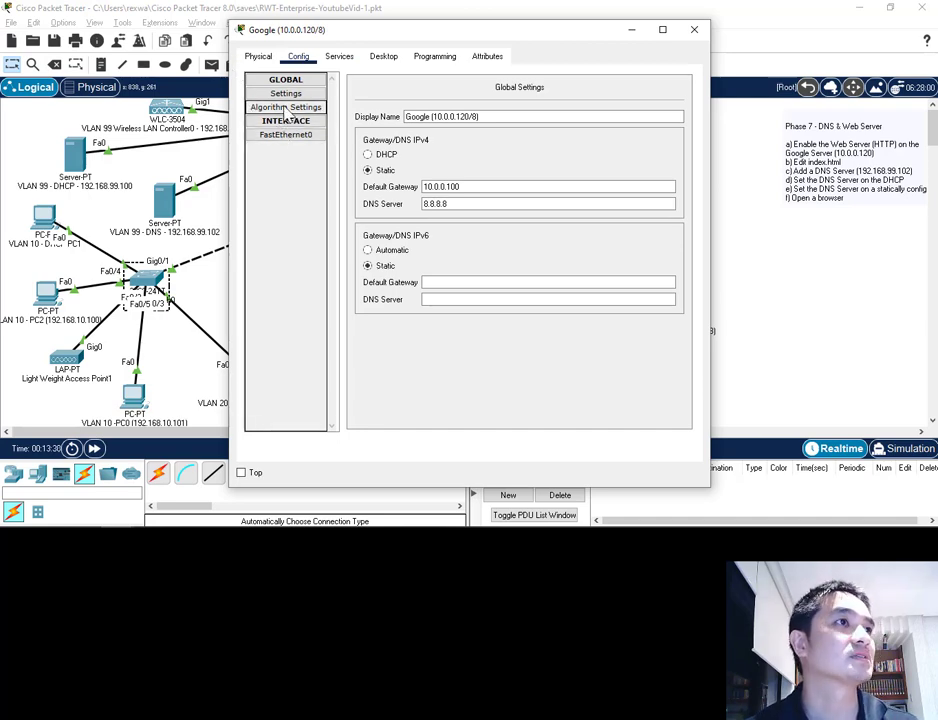
{"action": "left_click", "coordinate": [257, 56]}
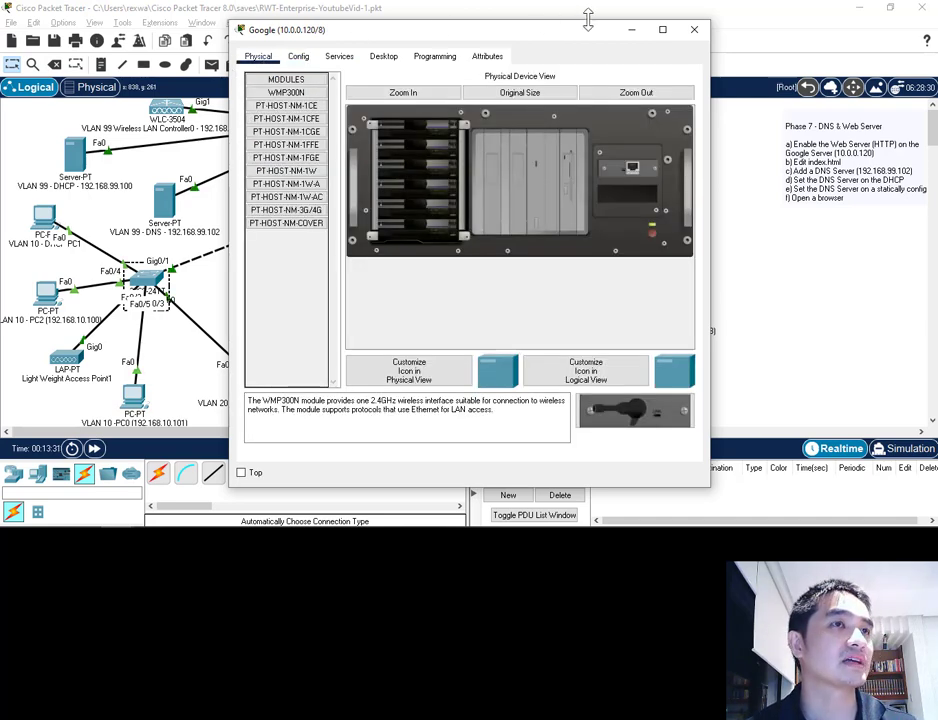
{"action": "left_click", "coordinate": [693, 29]}
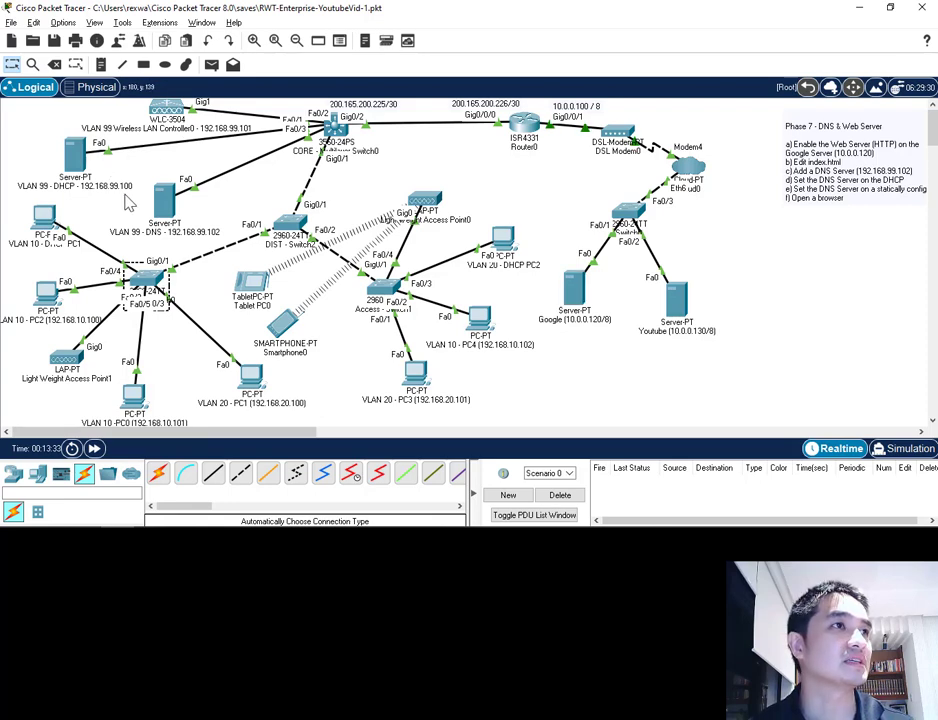
Set the DNS server of the VLAN 200 Wifi Pool on the DHCP server to 192.168.99.102 and save the pool
{"action": "left_click", "coordinate": [72, 152]}
{"action": "left_click", "coordinate": [337, 62]}
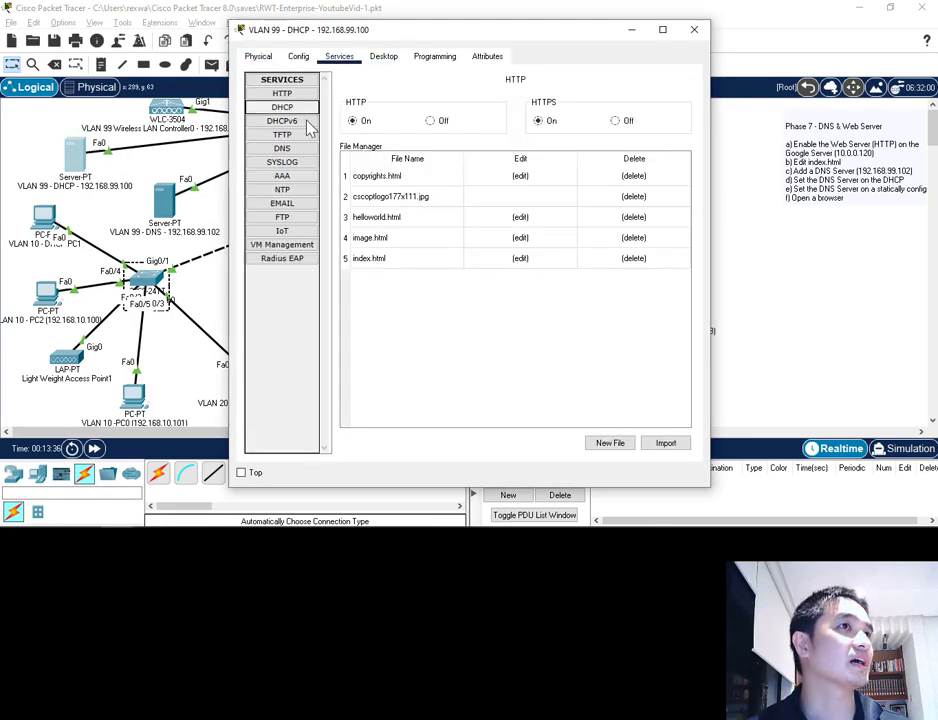
{"action": "left_click", "coordinate": [290, 108]}
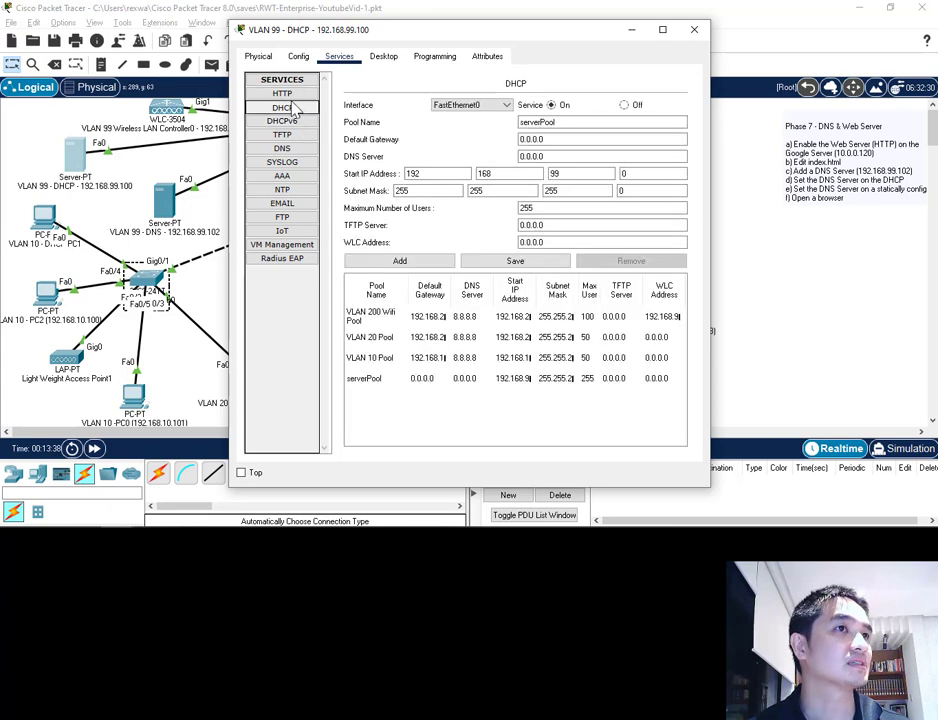
{"action": "left_click", "coordinate": [387, 322]}
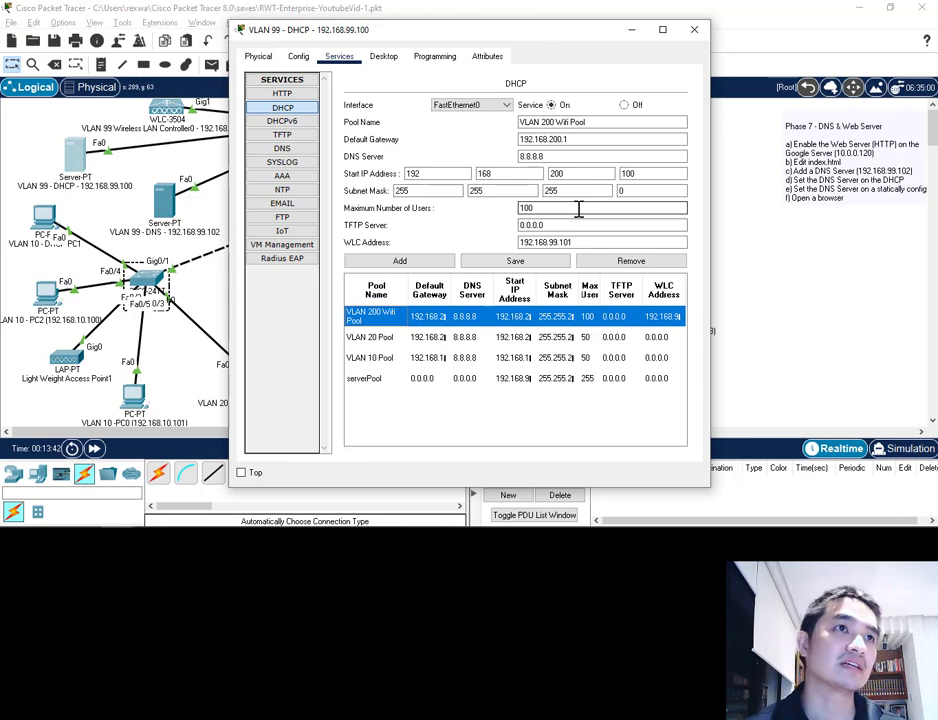
{"action": "left_click_drag", "start_coordinate": [579, 158], "coordinate": [489, 153]}
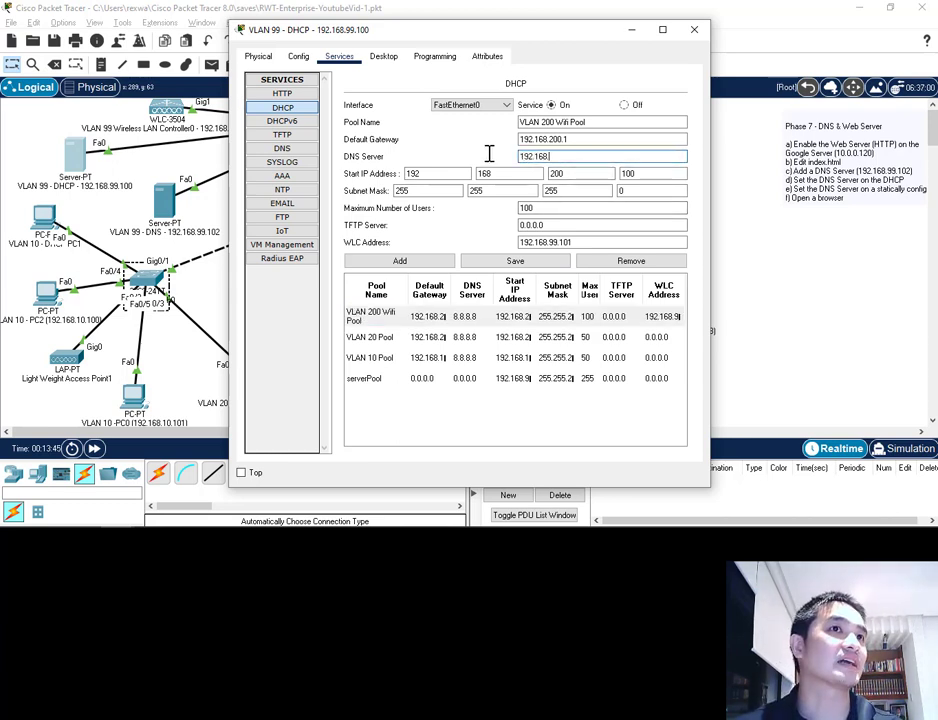
{"action": "left_click", "coordinate": [515, 261]}
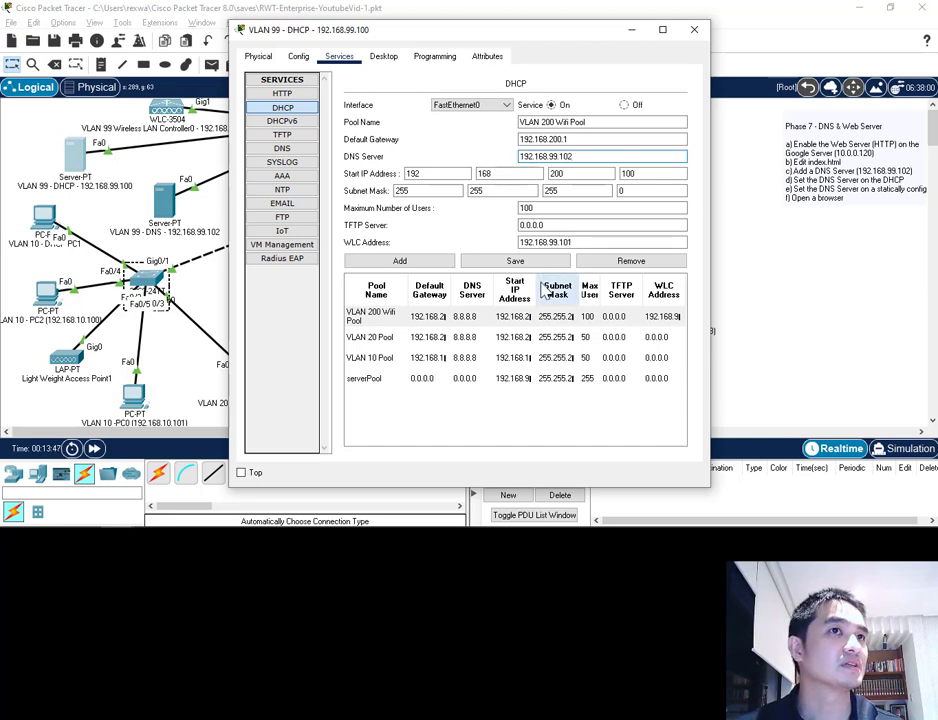
Set the DNS server of the VLAN 20 Pool to 192.168.99.102 and save the pool
{"action": "left_click", "coordinate": [381, 338]}
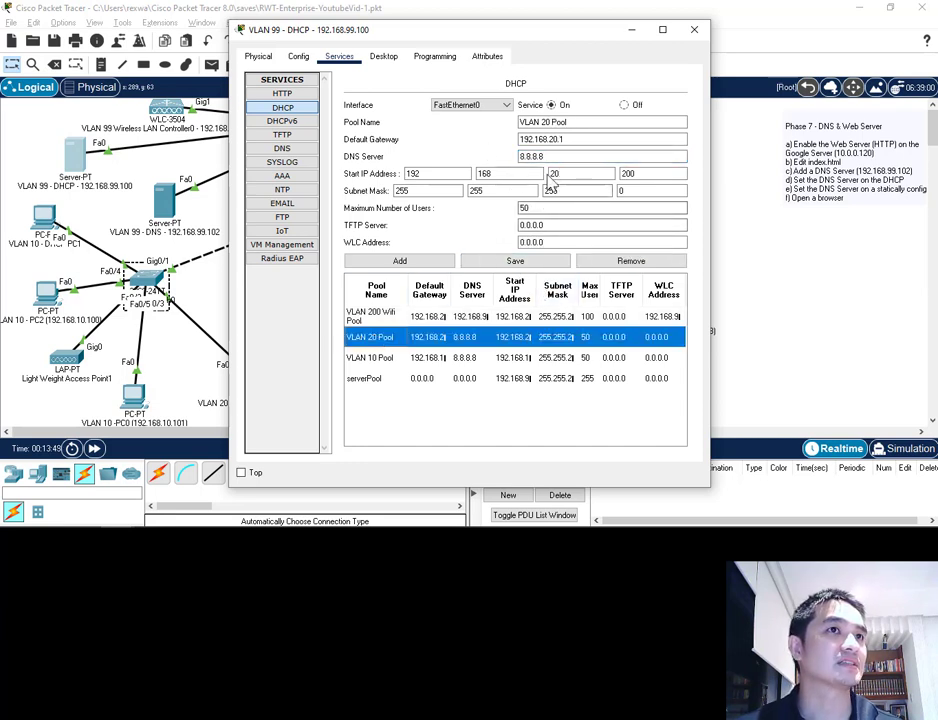
{"action": "left_click_drag", "start_coordinate": [541, 157], "coordinate": [487, 153]}
{"action": "type", "text": "192.168.99.102"}
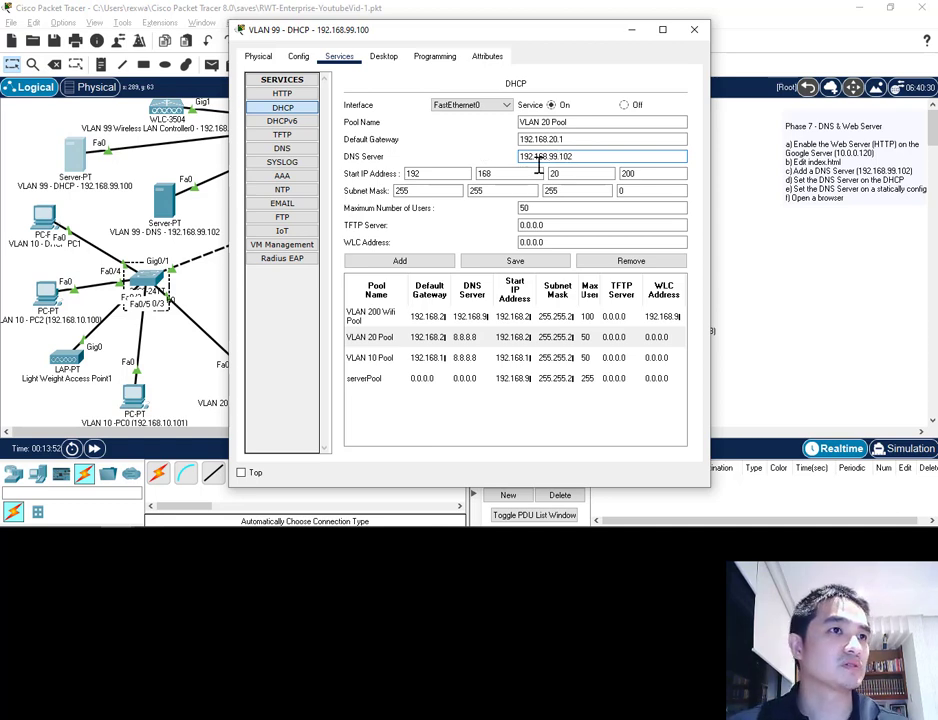
{"action": "left_click", "coordinate": [515, 261]}
Set the DNS server of the VLAN 10 Pool to 192.168.99.102, save the pool, and close the DHCP server's window
{"action": "left_click", "coordinate": [380, 358]}
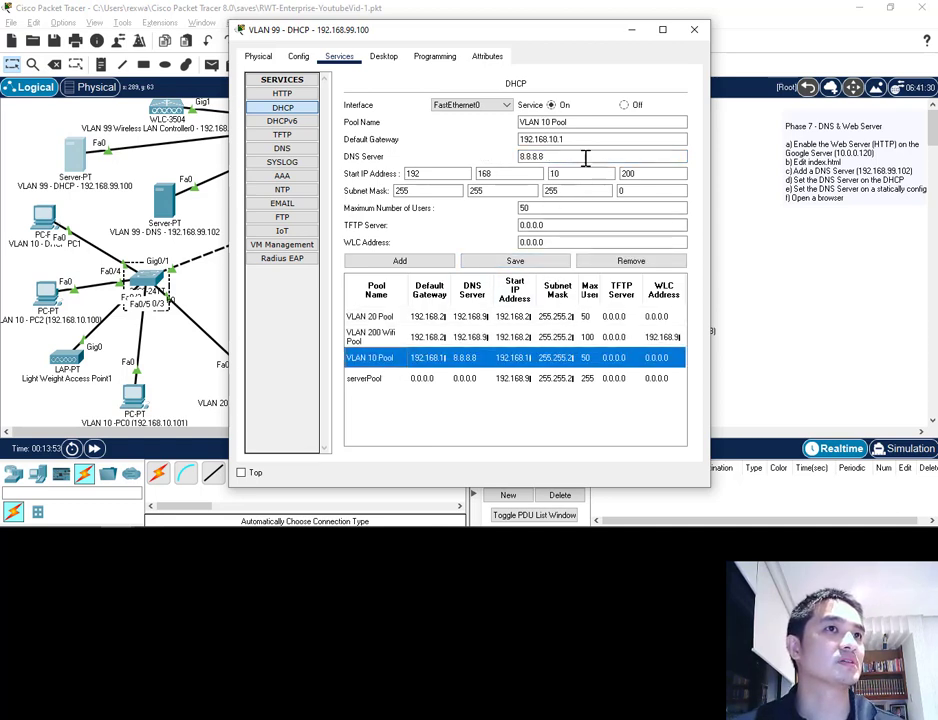
{"action": "left_click_drag", "start_coordinate": [545, 157], "coordinate": [502, 155]}
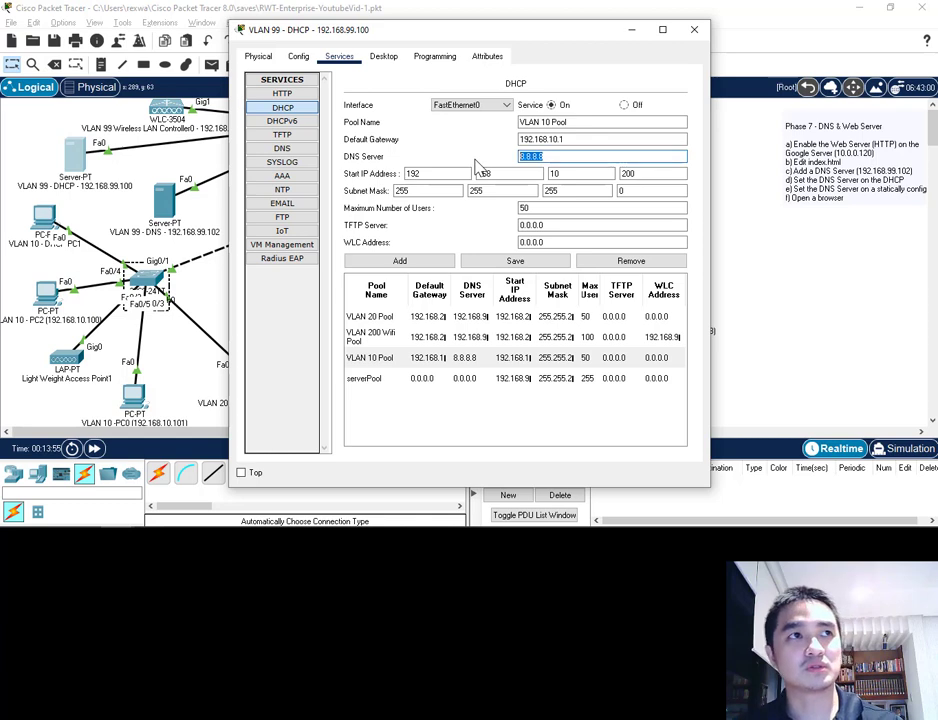
{"action": "type", "text": "192.168.99.102"}
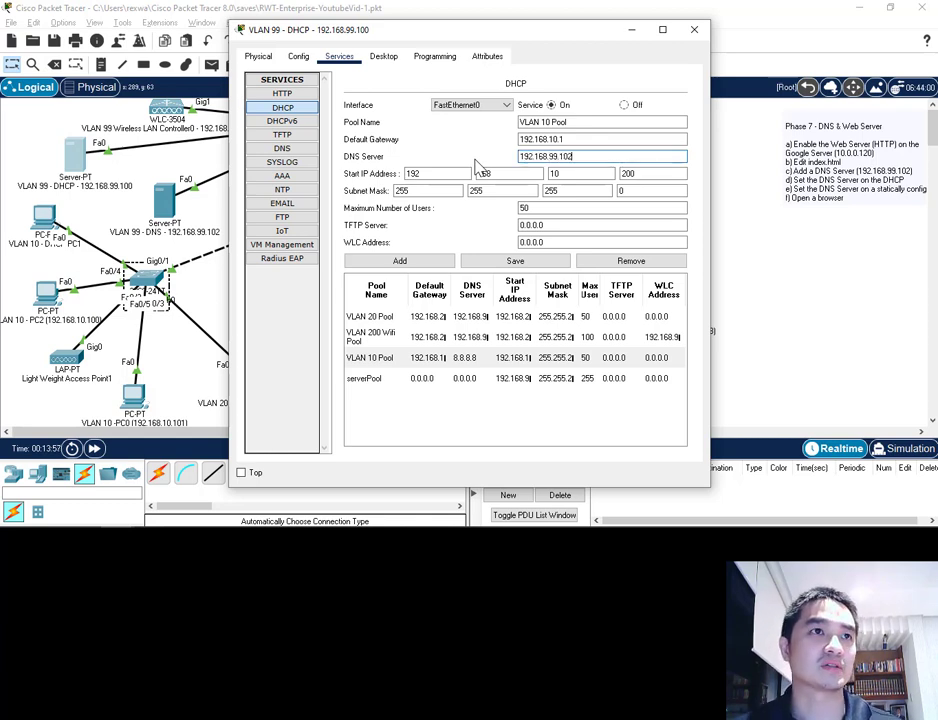
{"action": "left_click", "coordinate": [520, 261]}
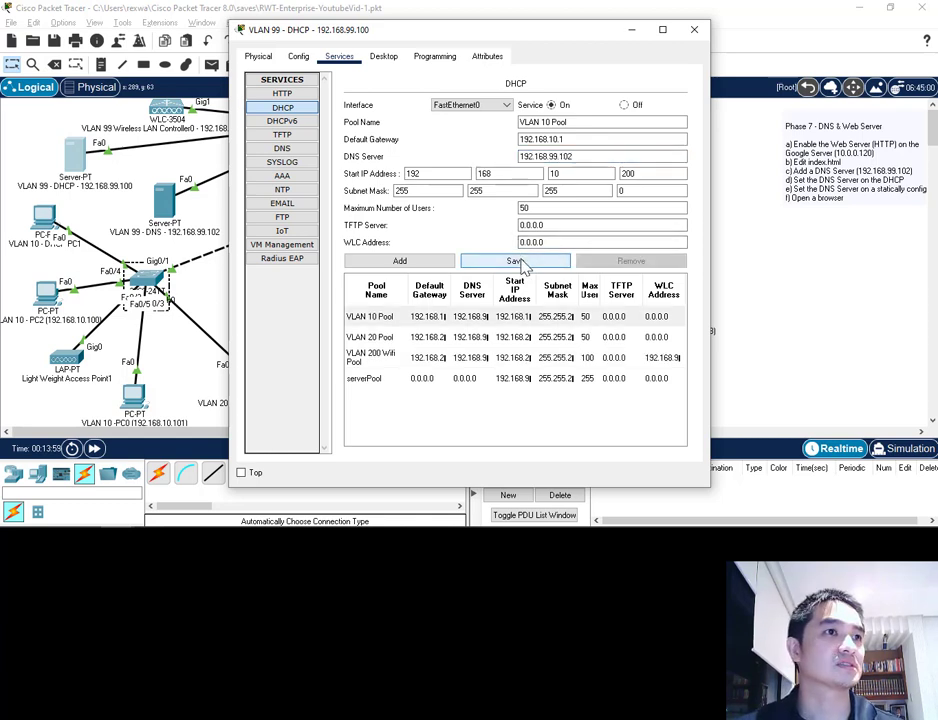
{"action": "left_click", "coordinate": [694, 29]}
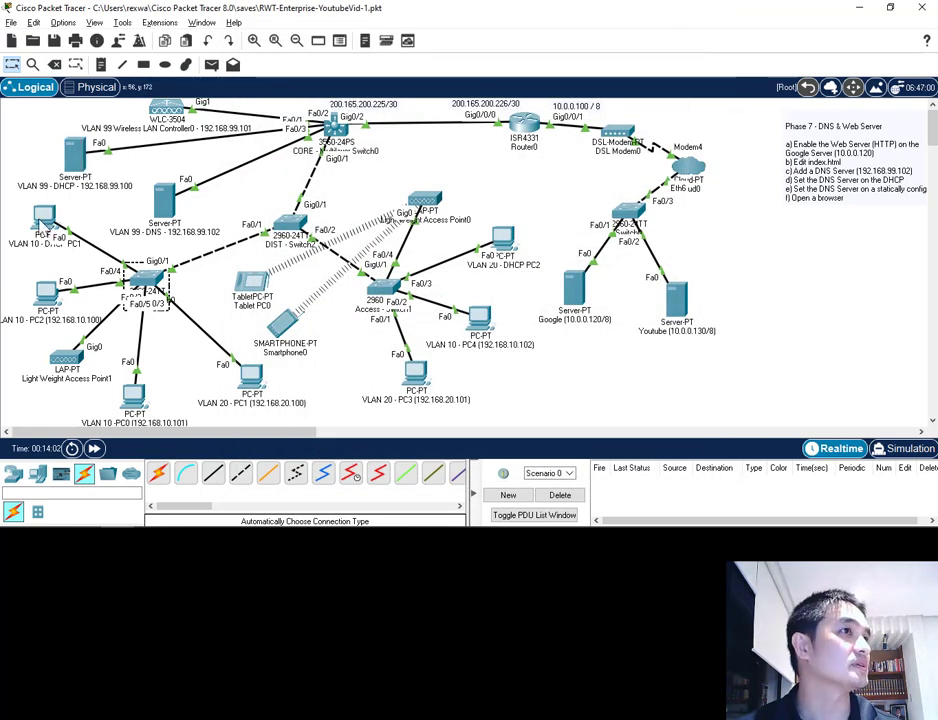
Renew the VLAN 10 DHCP PC1's IPv4 gateway and DNS by switching to Static and back to DHCP, and close its window
{"action": "left_click", "coordinate": [44, 218]}
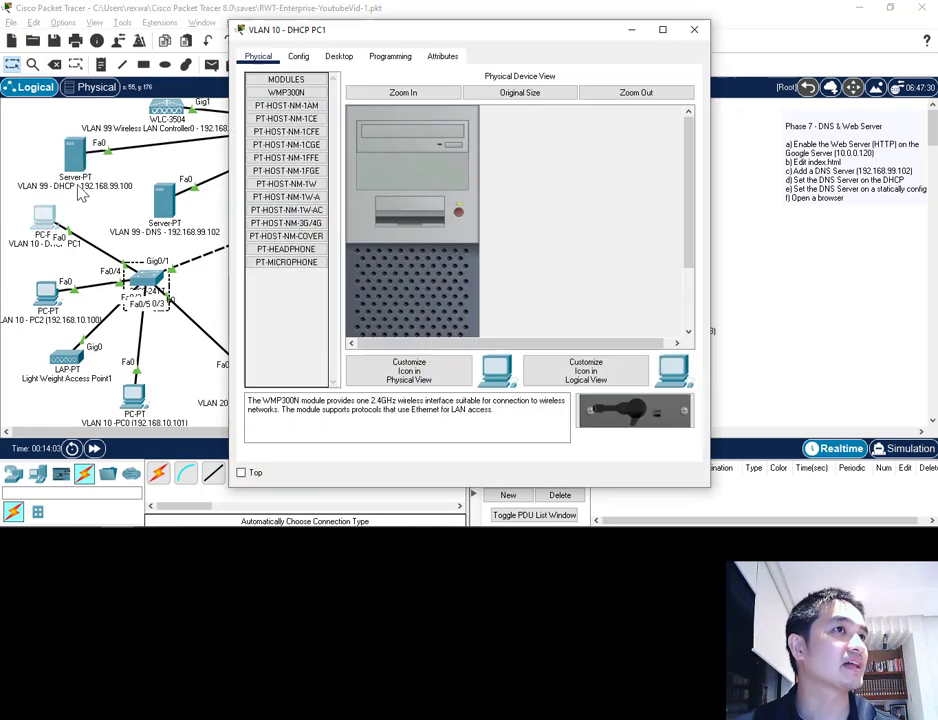
{"action": "left_click", "coordinate": [300, 57]}
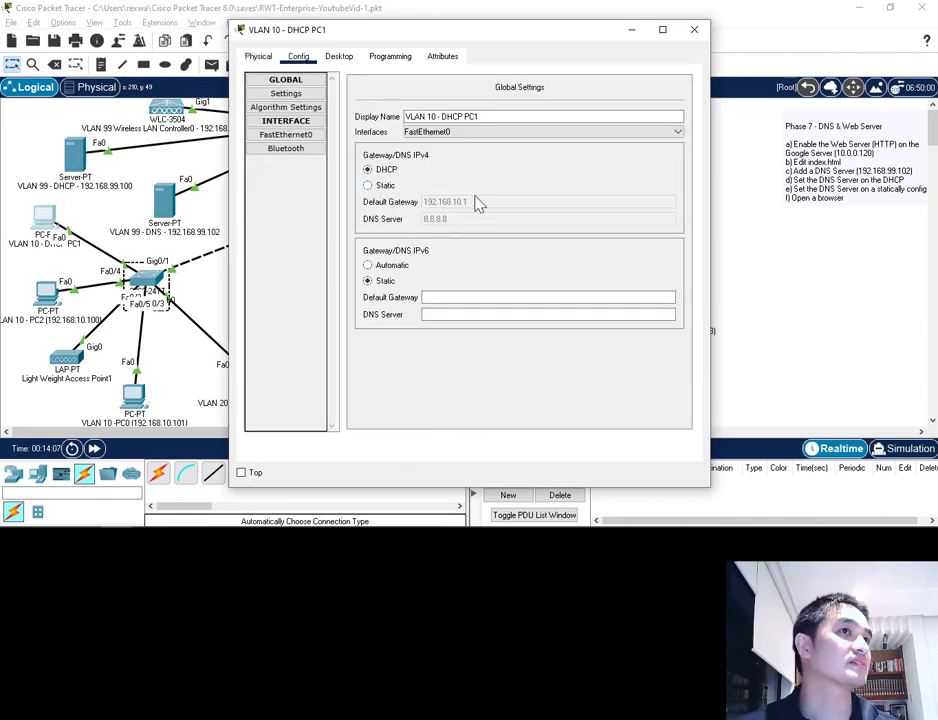
{"action": "left_click", "coordinate": [379, 187]}
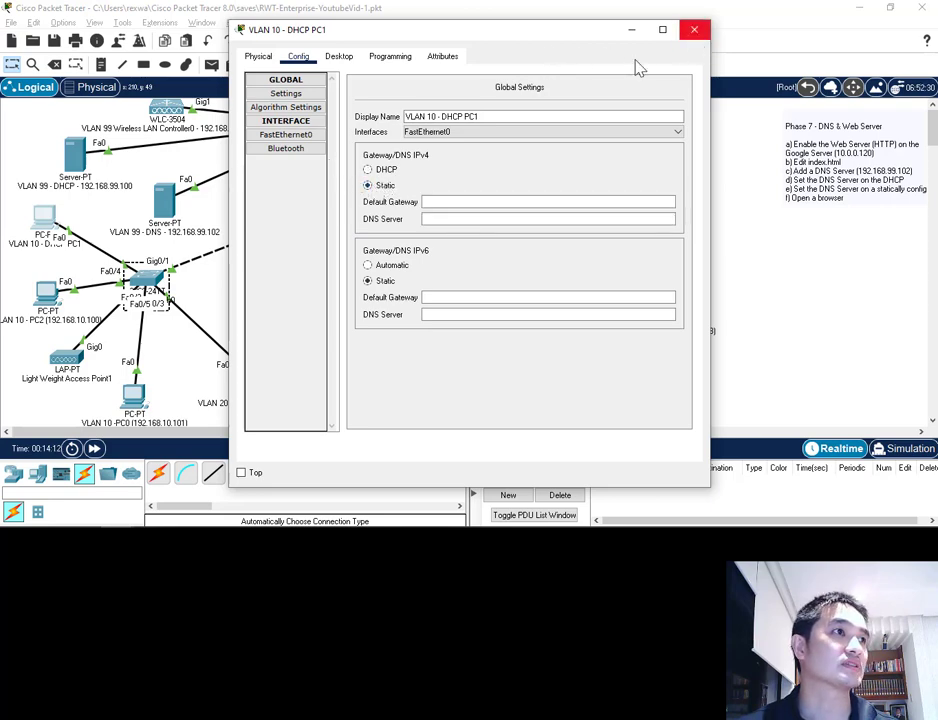
{"action": "left_click", "coordinate": [694, 29]}
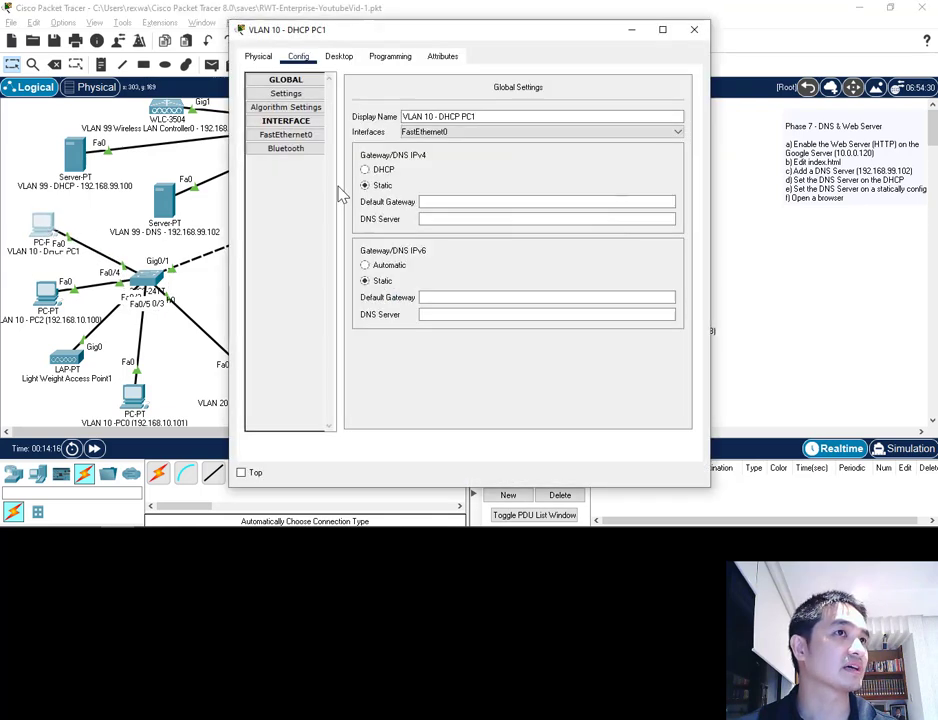
{"action": "left_click", "coordinate": [364, 169]}
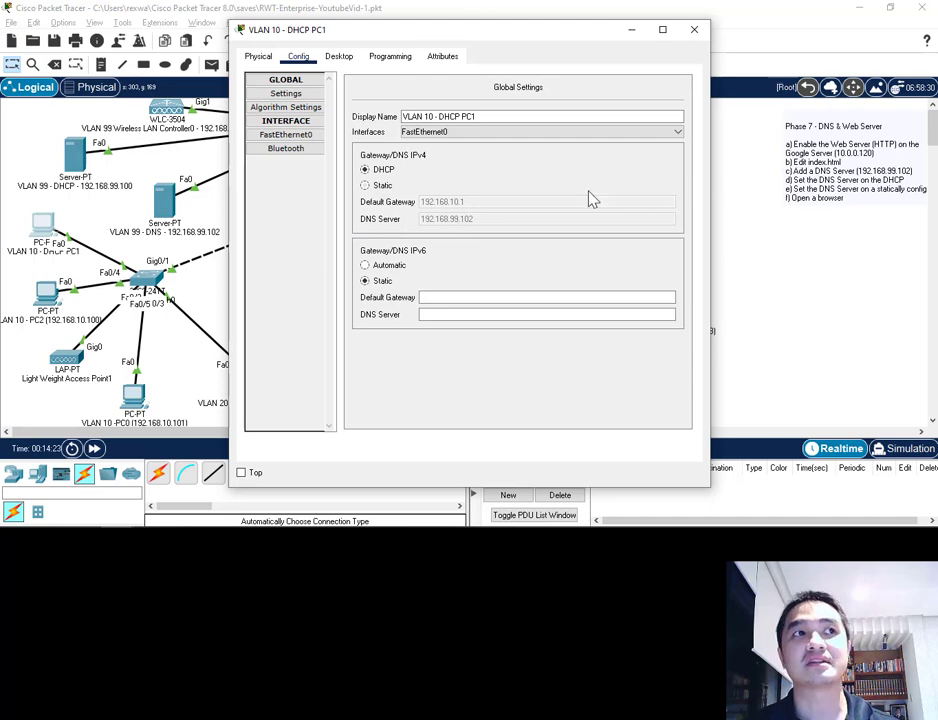
{"action": "left_click", "coordinate": [694, 29]}
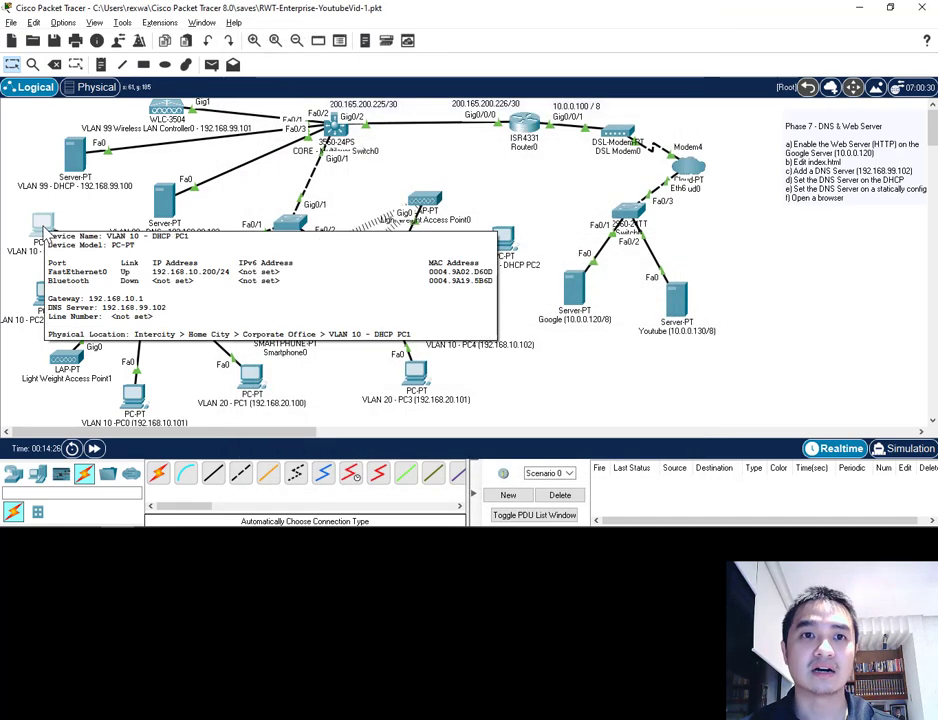
{"action": "left_click", "coordinate": [44, 228]}
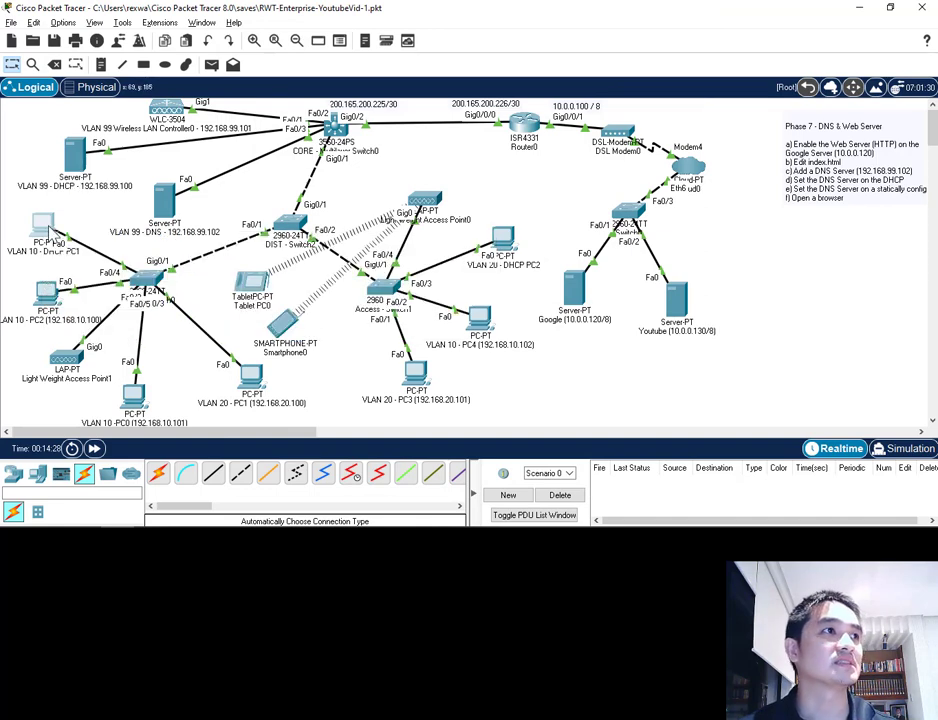
{"action": "left_click", "coordinate": [394, 57]}
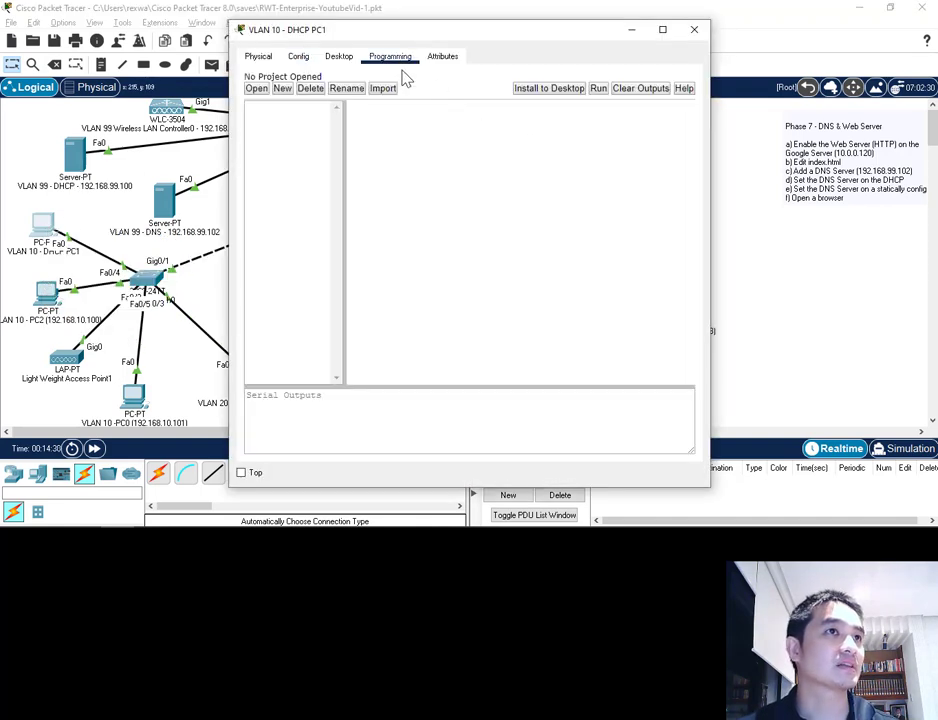
{"action": "left_click", "coordinate": [330, 58]}
{"action": "left_click", "coordinate": [549, 115]}
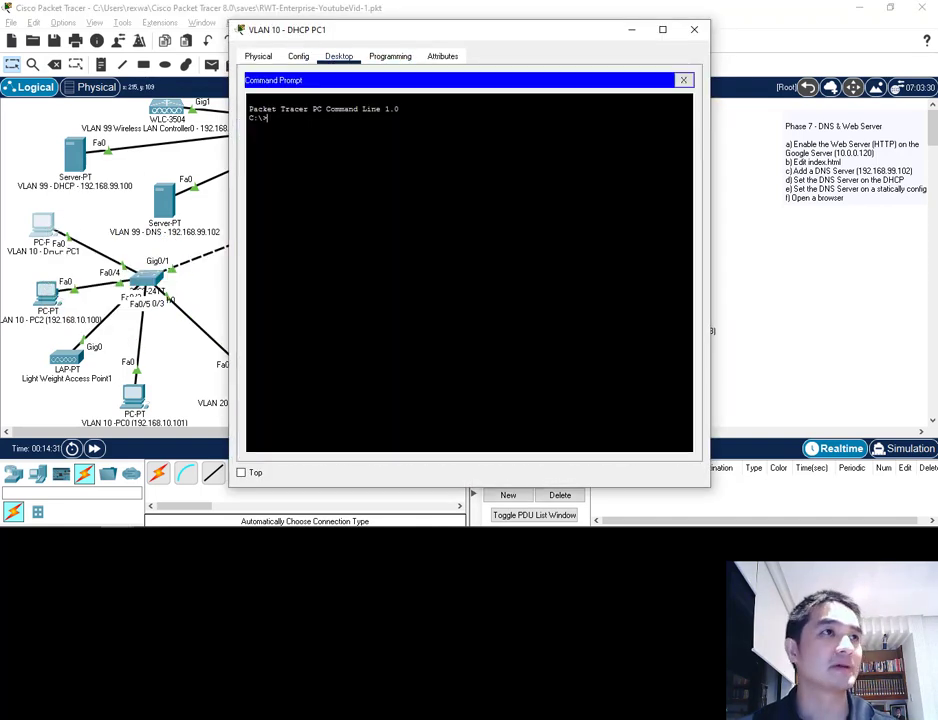
{"action": "type", "text": "ping www.google.com"}
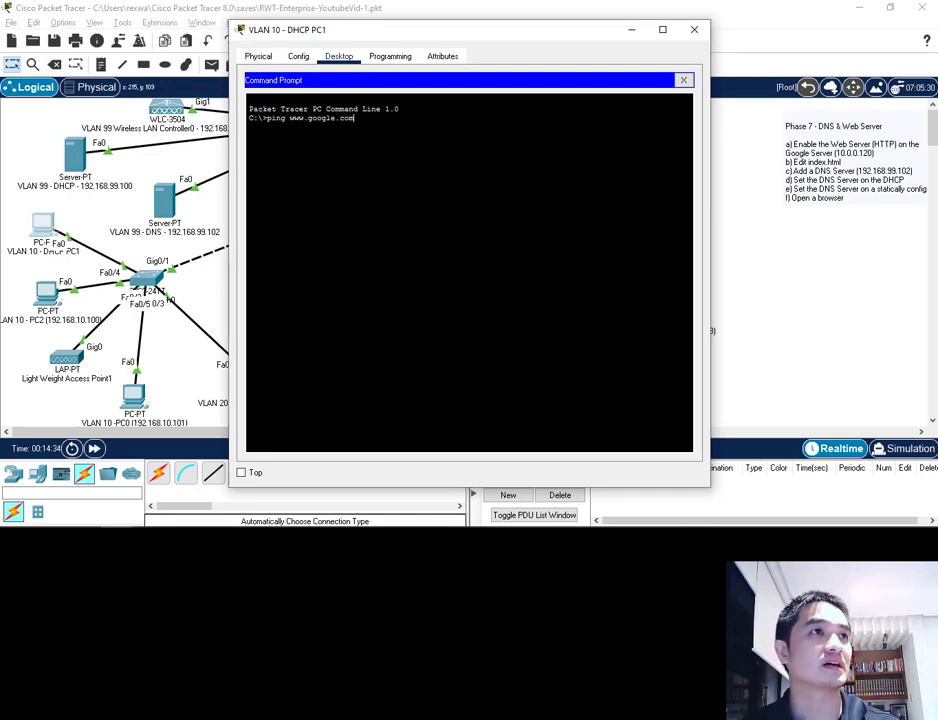
{"action": "key", "text": "Return"}
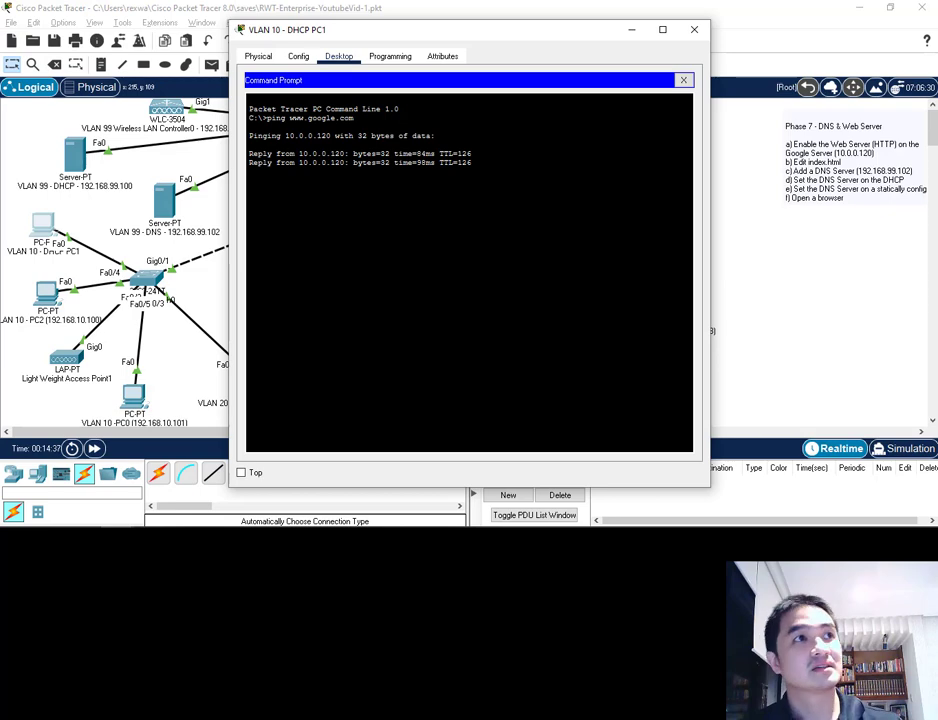
{"action": "left_click", "coordinate": [299, 58]}
{"action": "left_click", "coordinate": [340, 58]}
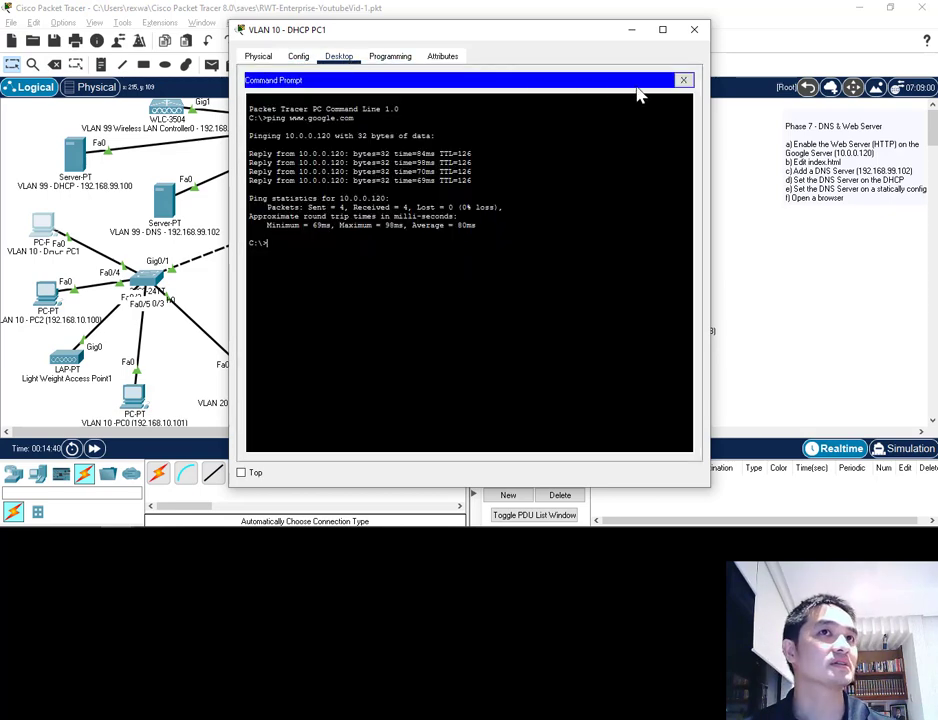
{"action": "left_click", "coordinate": [682, 80]}
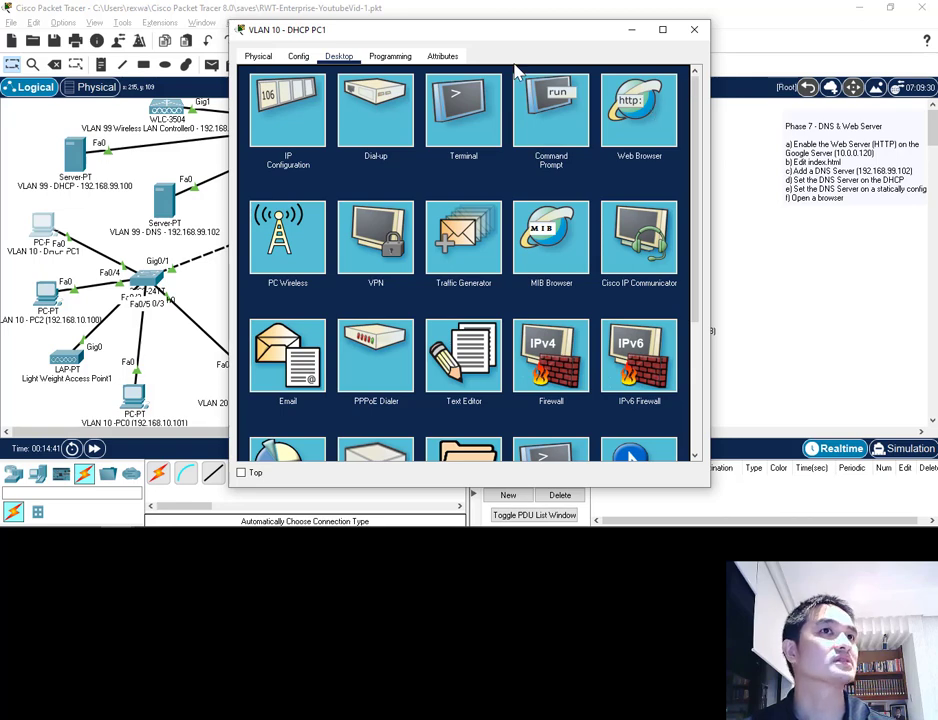
{"action": "left_click", "coordinate": [660, 120]}
{"action": "left_click", "coordinate": [449, 94]}
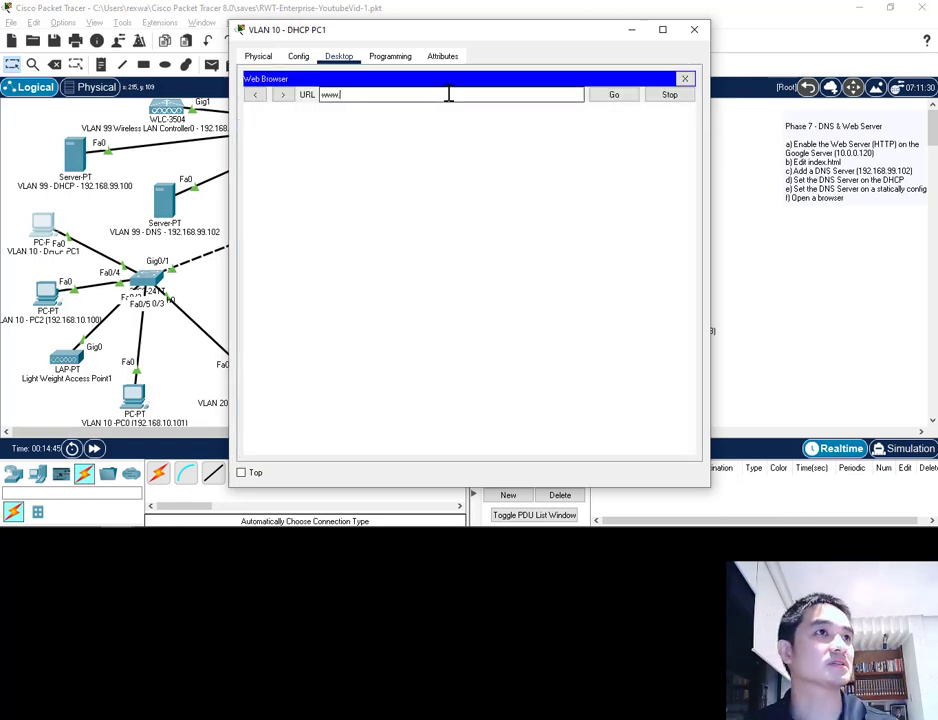
{"action": "type", "text": "www.google.com"}
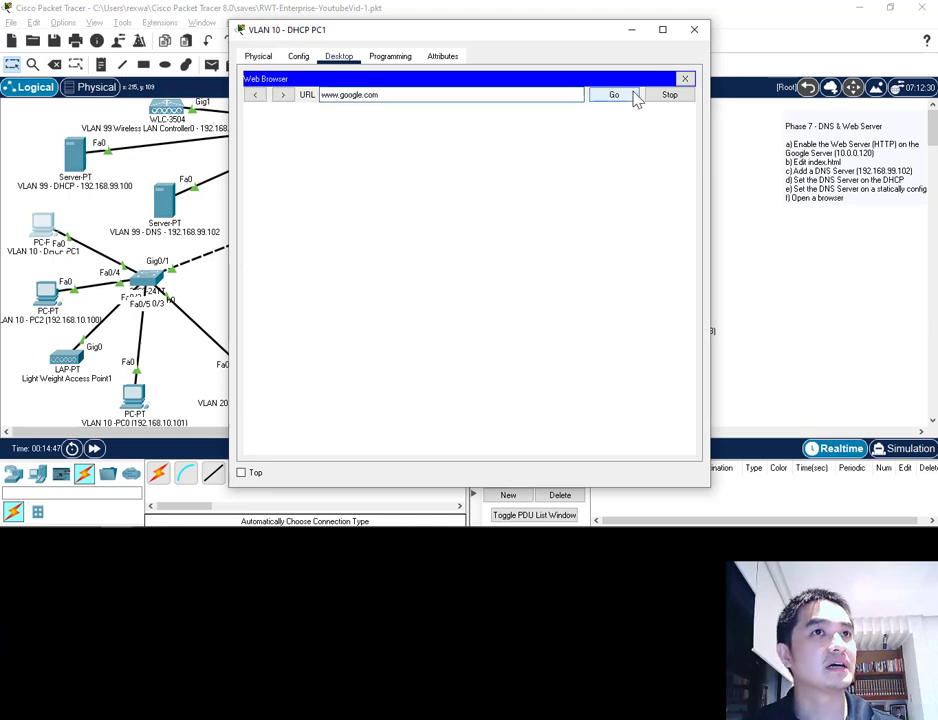
{"action": "left_click", "coordinate": [618, 96]}
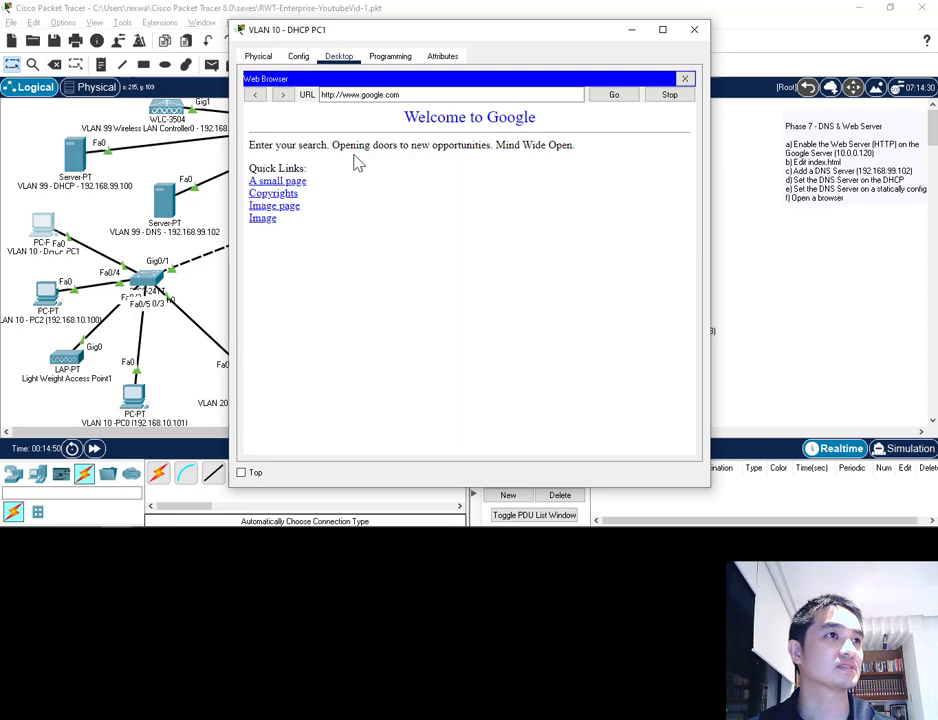
{"action": "left_click", "coordinate": [694, 29]}
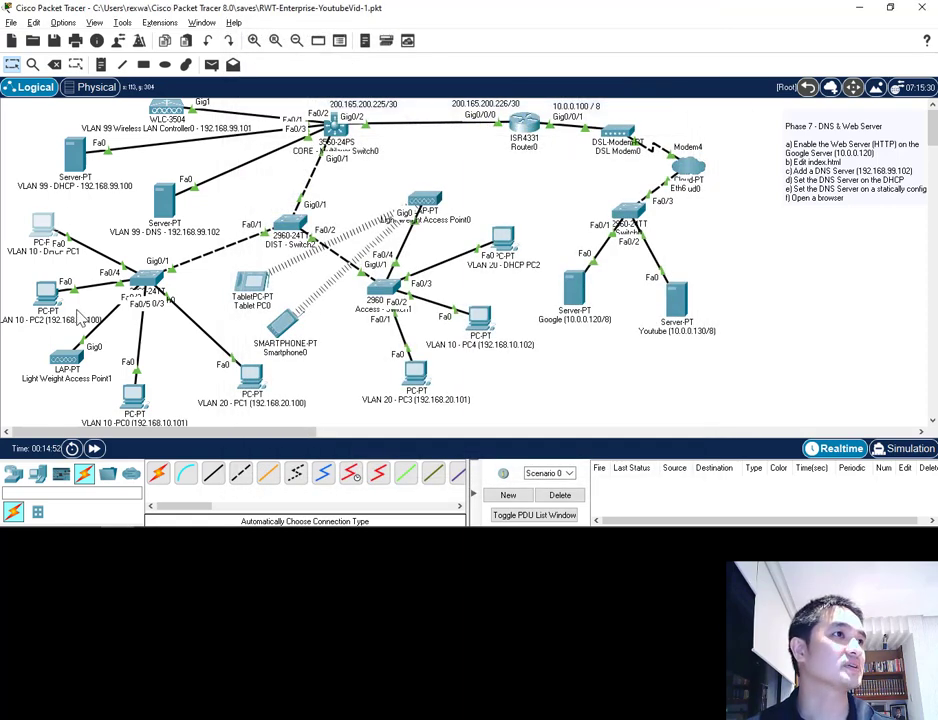
Set the static IPv4 DNS server of VLAN 10 PC2 (192.168.10.100) to 192.168.99.102, and close its window
{"action": "left_click", "coordinate": [46, 291]}
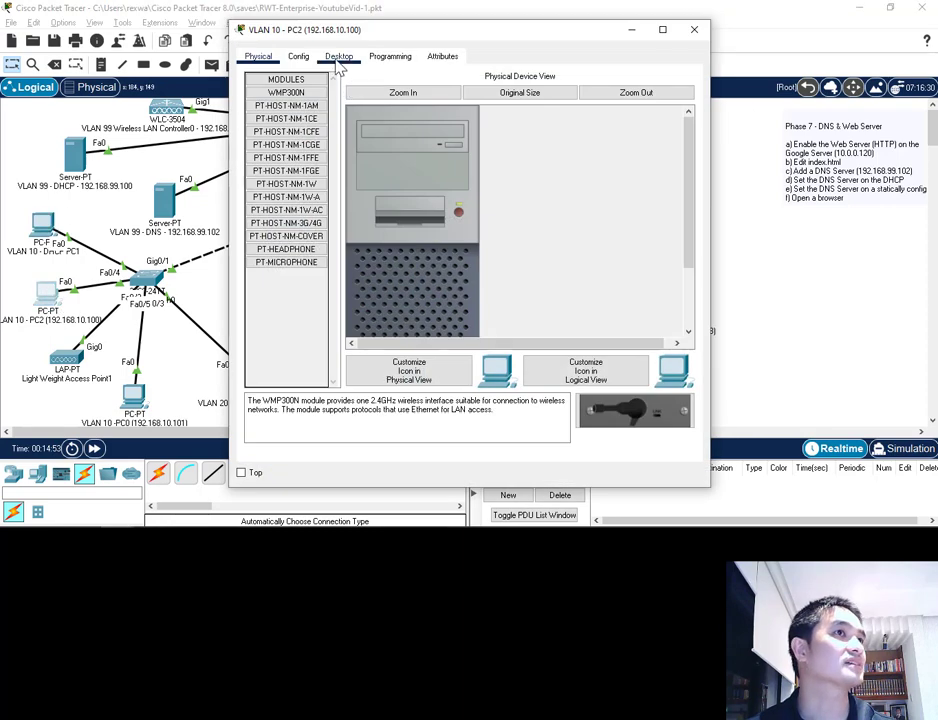
{"action": "left_click", "coordinate": [299, 57]}
{"action": "left_click_drag", "start_coordinate": [499, 199], "coordinate": [364, 203]}
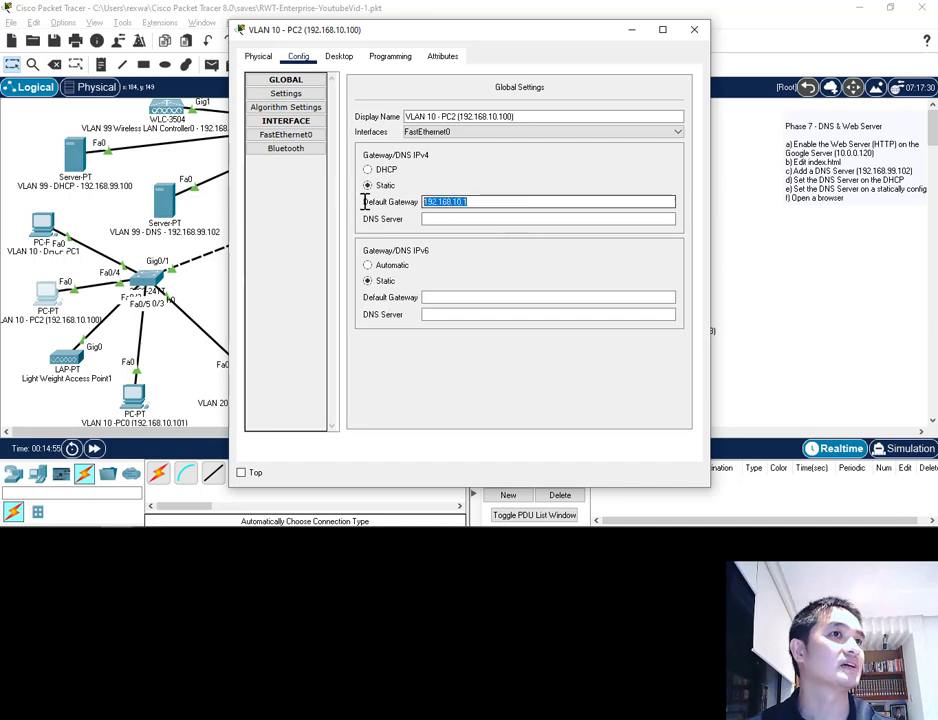
{"action": "left_click", "coordinate": [453, 218]}
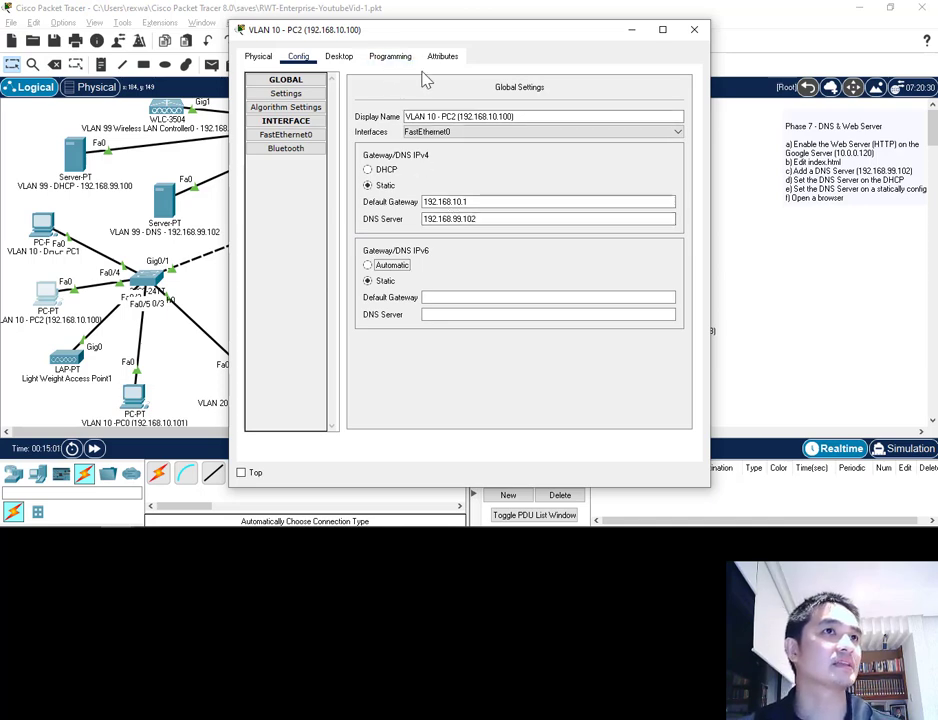
{"action": "left_click", "coordinate": [693, 31]}
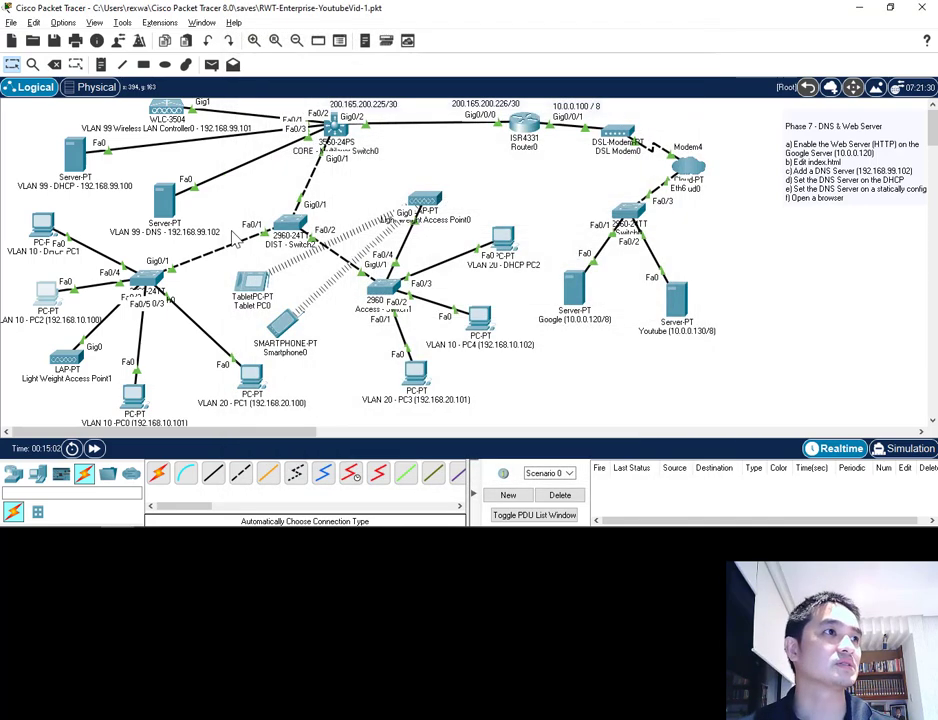
{"action": "left_click", "coordinate": [45, 297]}
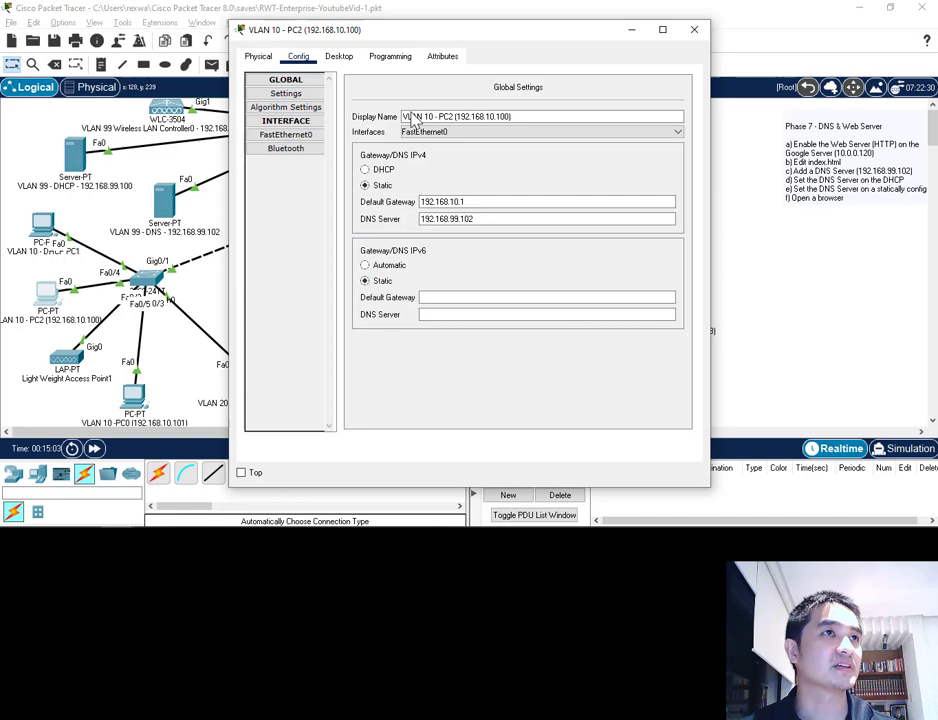
{"action": "left_click", "coordinate": [390, 56]}
{"action": "left_click", "coordinate": [340, 57]}
{"action": "left_click", "coordinate": [549, 117]}
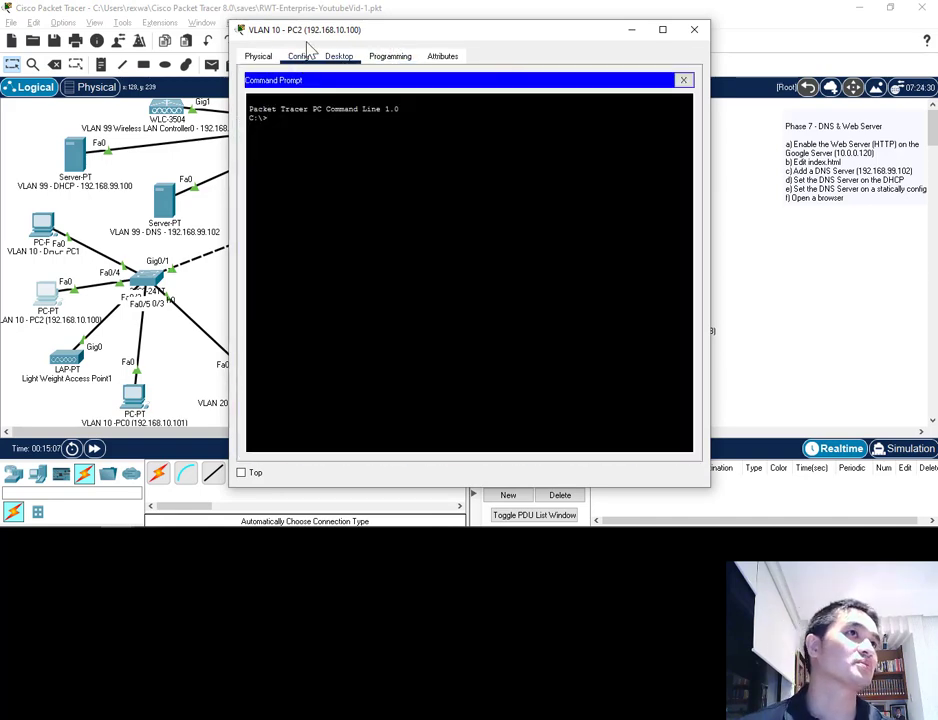
{"action": "left_click_drag", "start_coordinate": [368, 35], "coordinate": [396, 45]}
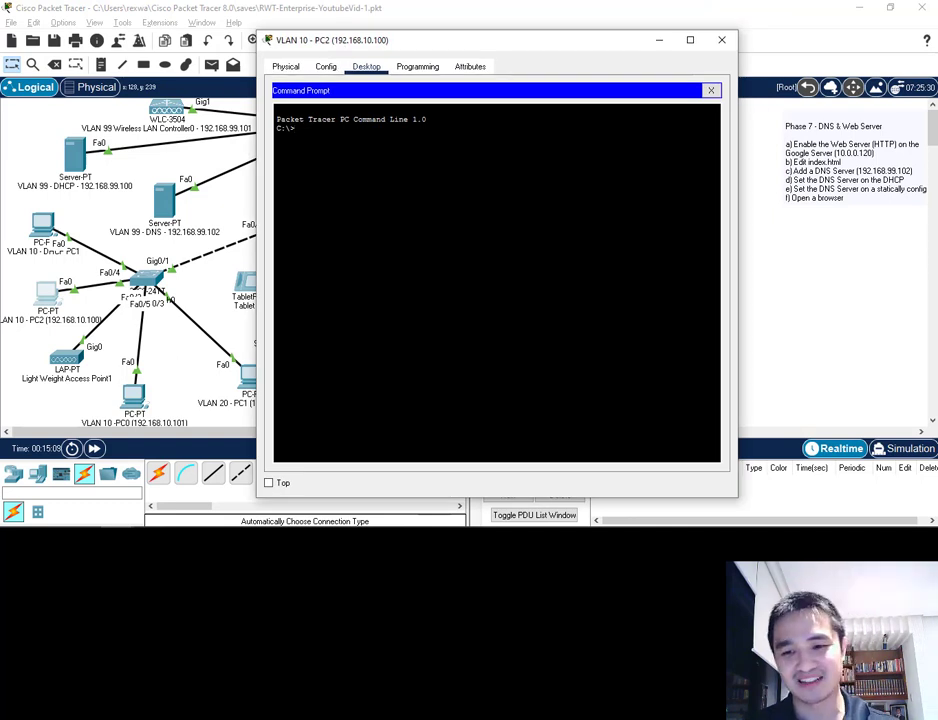
{"action": "type", "text": "ping ww"}
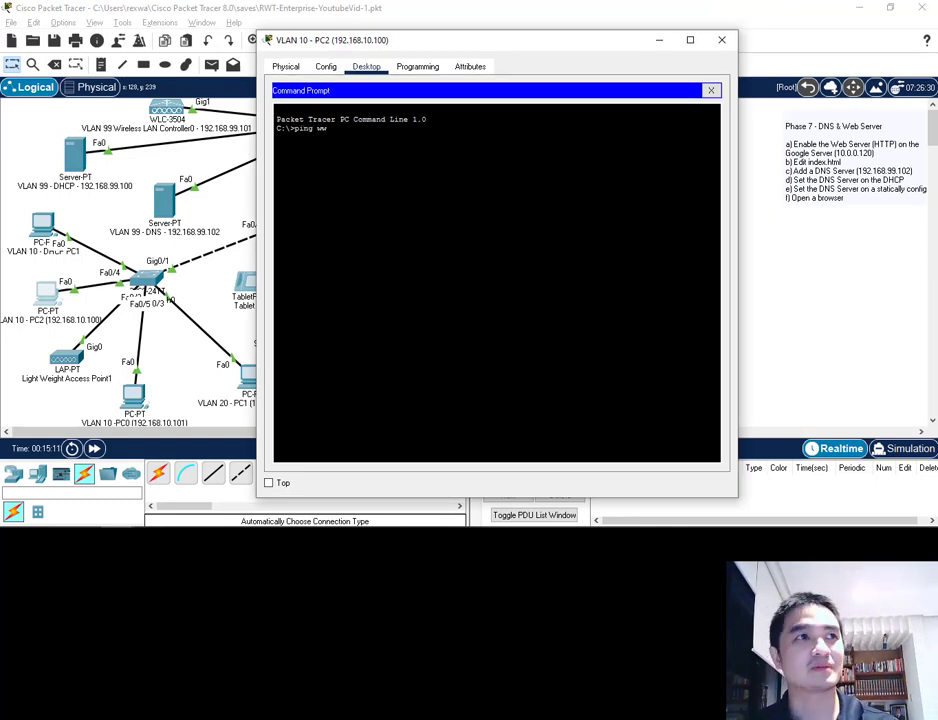
{"action": "type", "text": "w.google.com"}
{"action": "key", "text": "Return"}
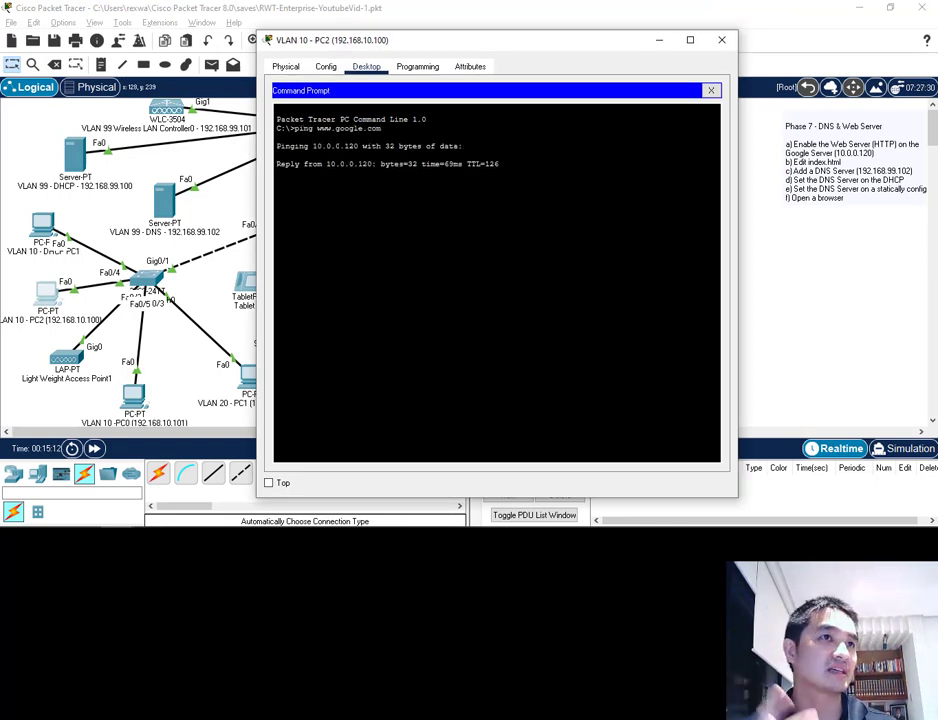
{"action": "key", "text": "ctrl+c"}
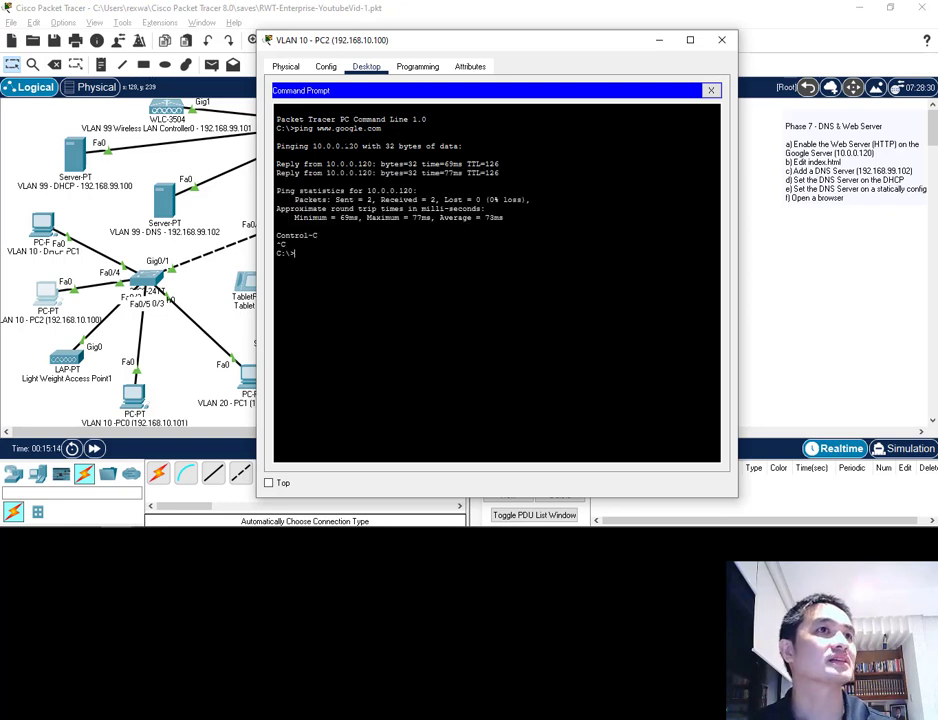
{"action": "left_click", "coordinate": [430, 66]}
{"action": "left_click", "coordinate": [376, 68]}
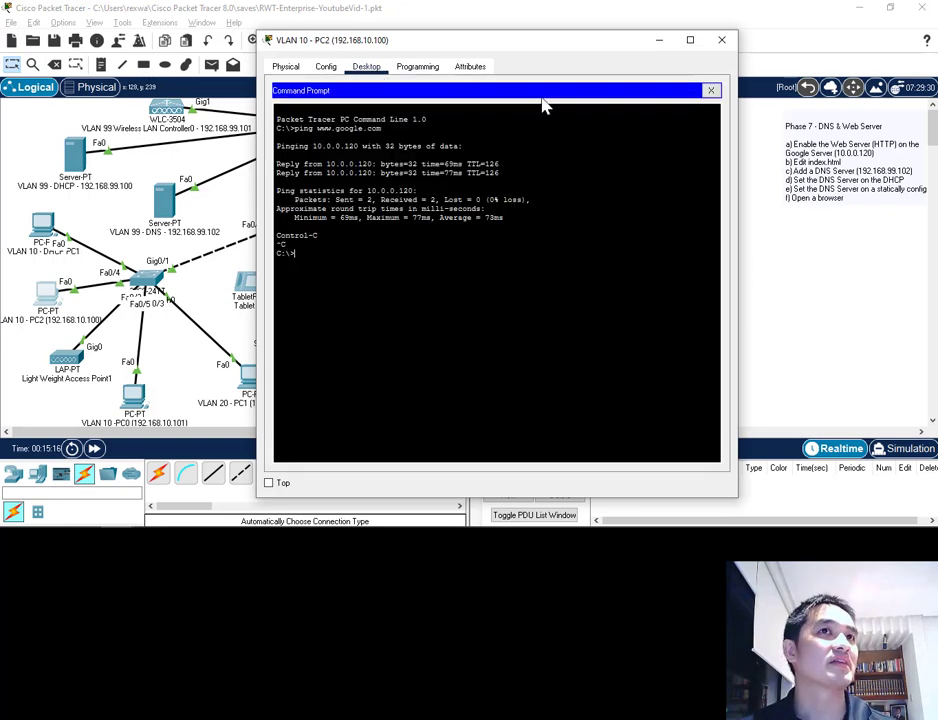
{"action": "left_click", "coordinate": [711, 90]}
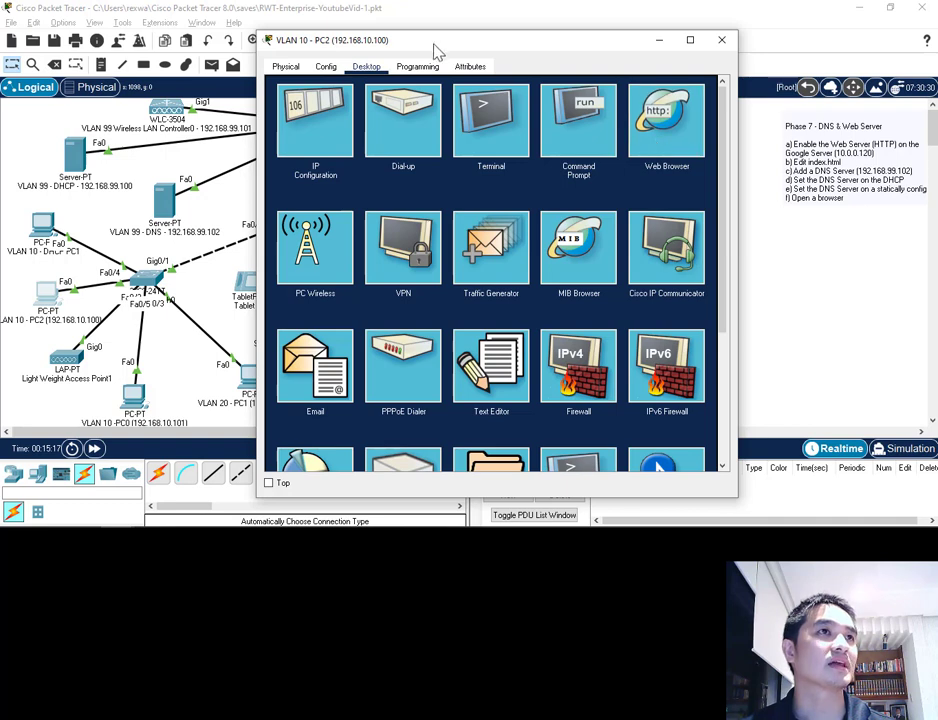
{"action": "left_click", "coordinate": [667, 130]}
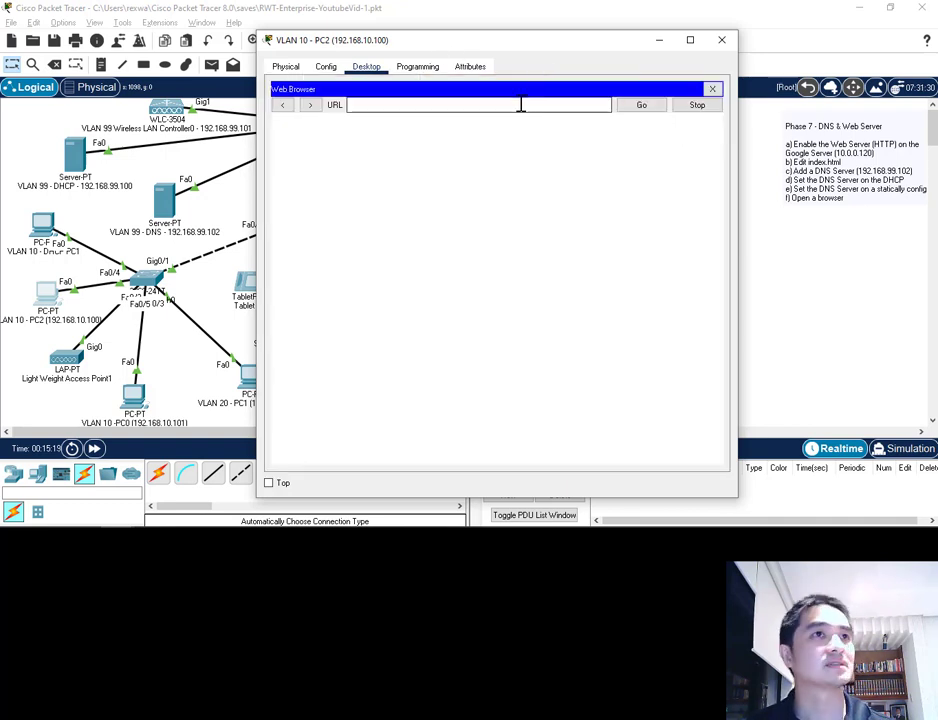
{"action": "left_click", "coordinate": [521, 104]}
{"action": "type", "text": "www.googl"}
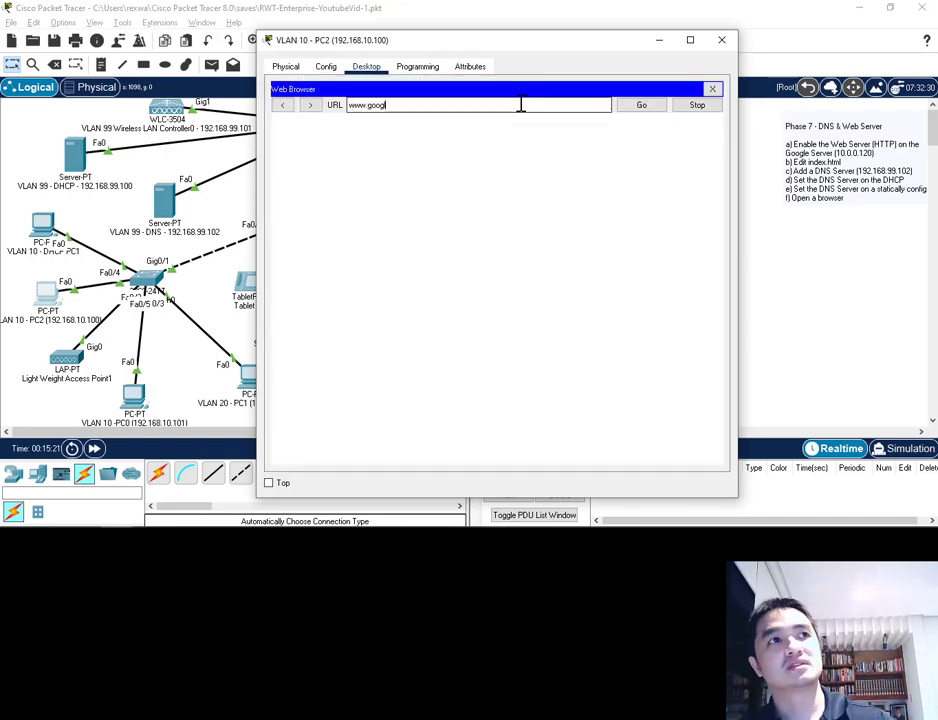
{"action": "type", "text": "e.com"}
{"action": "left_click", "coordinate": [627, 108]}
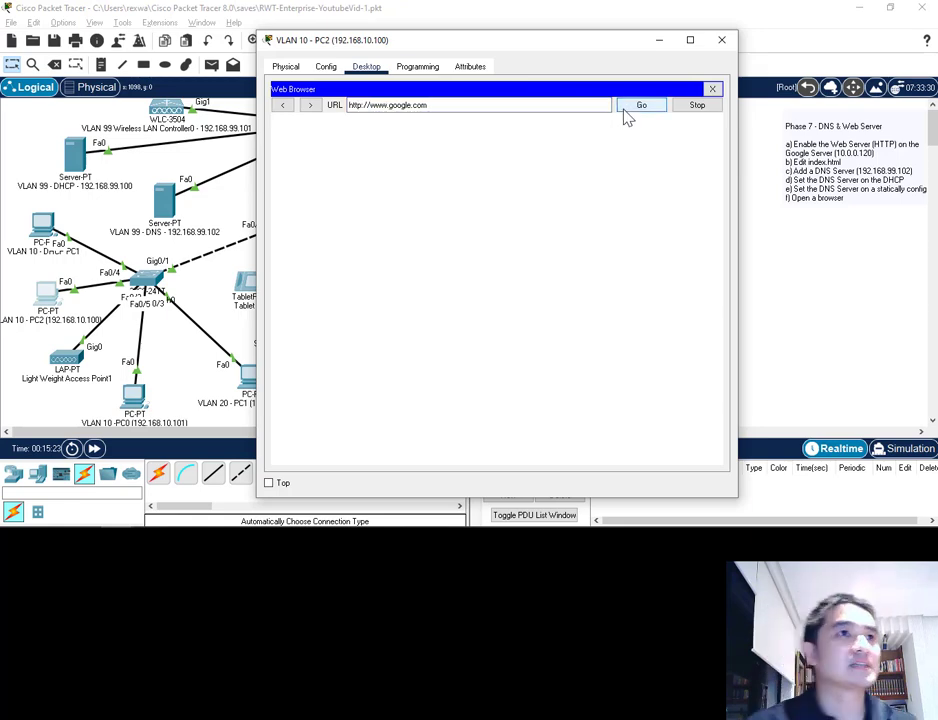
{"action": "left_click", "coordinate": [724, 44]}
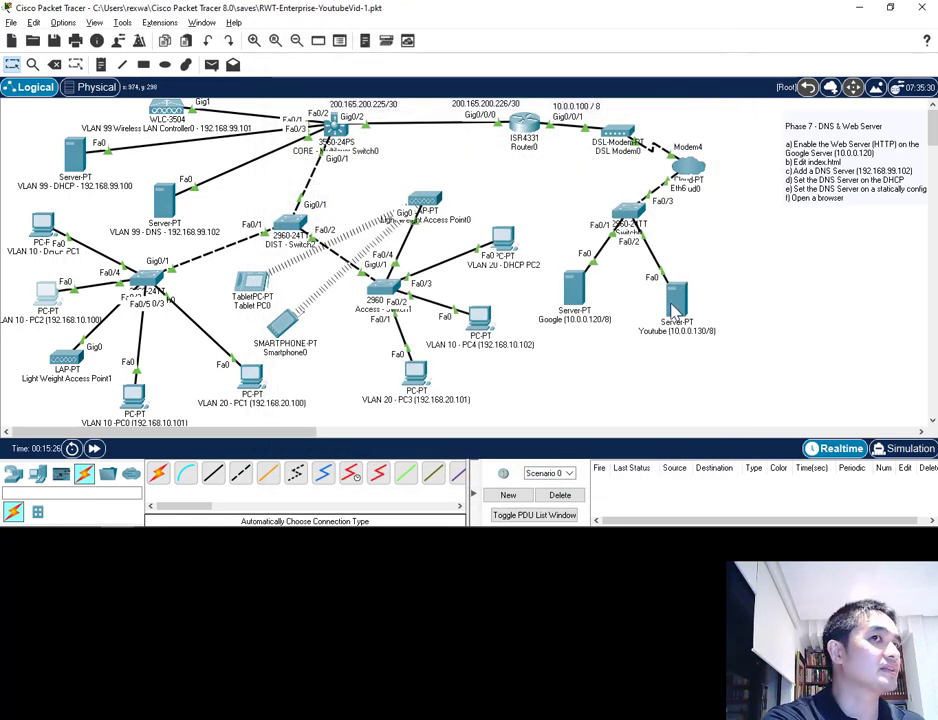